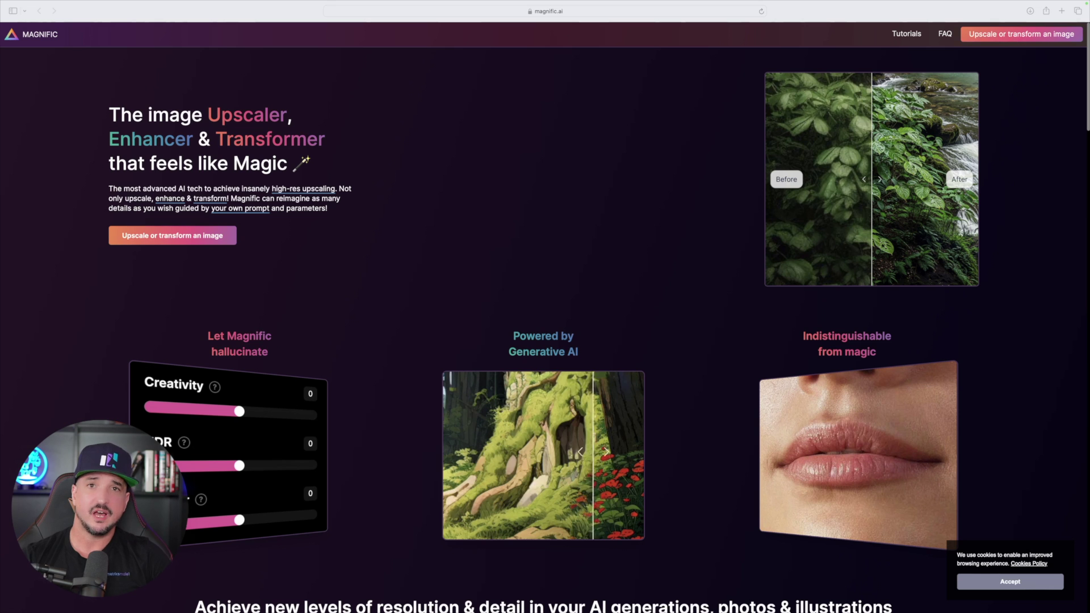
Look over the Magnific home page's upscaled portraits and highlight the FAQ answer about how the acquisition affects current Freepik and Magnific users
{"action": "key", "text": "super+equal"}
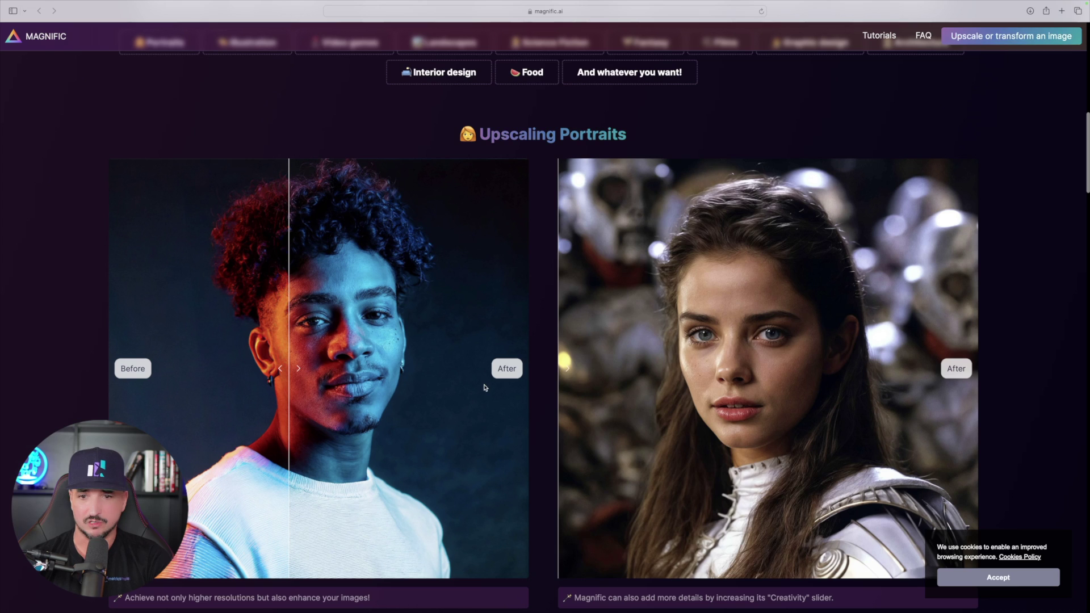
{"action": "scroll", "coordinate": [697, 368], "scroll_direction": "down", "scroll_amount": 10}
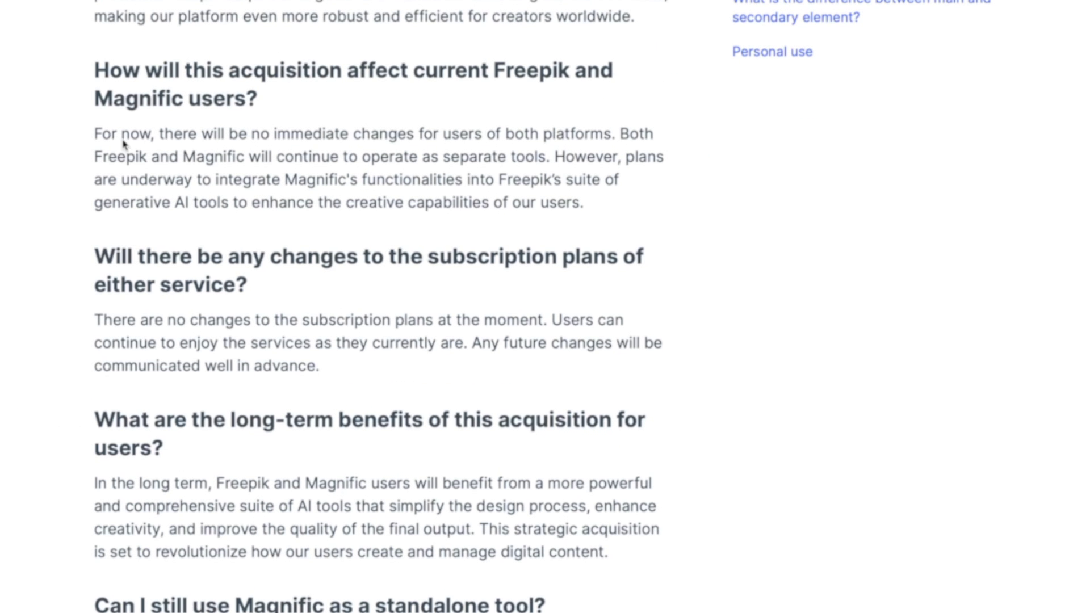
{"action": "left_click_drag", "start_coordinate": [206, 136], "coordinate": [572, 196]}
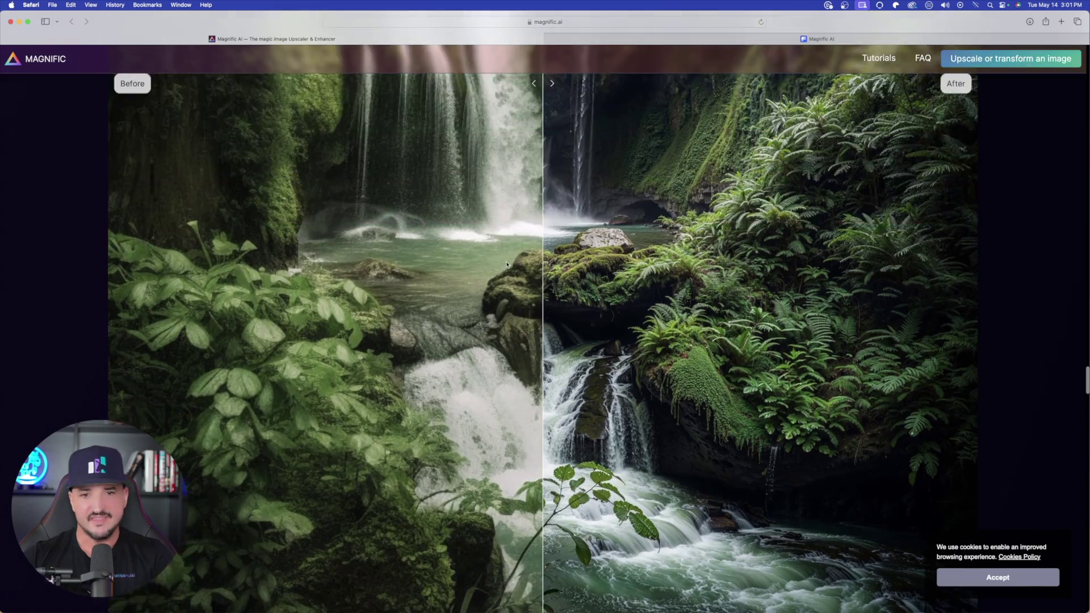
Examine the landscape, film and photography upscaling examples on the Magnific home page, comparing before and after on the large woman's portrait
{"action": "scroll", "coordinate": [515, 255], "scroll_direction": "down", "scroll_amount": 10}
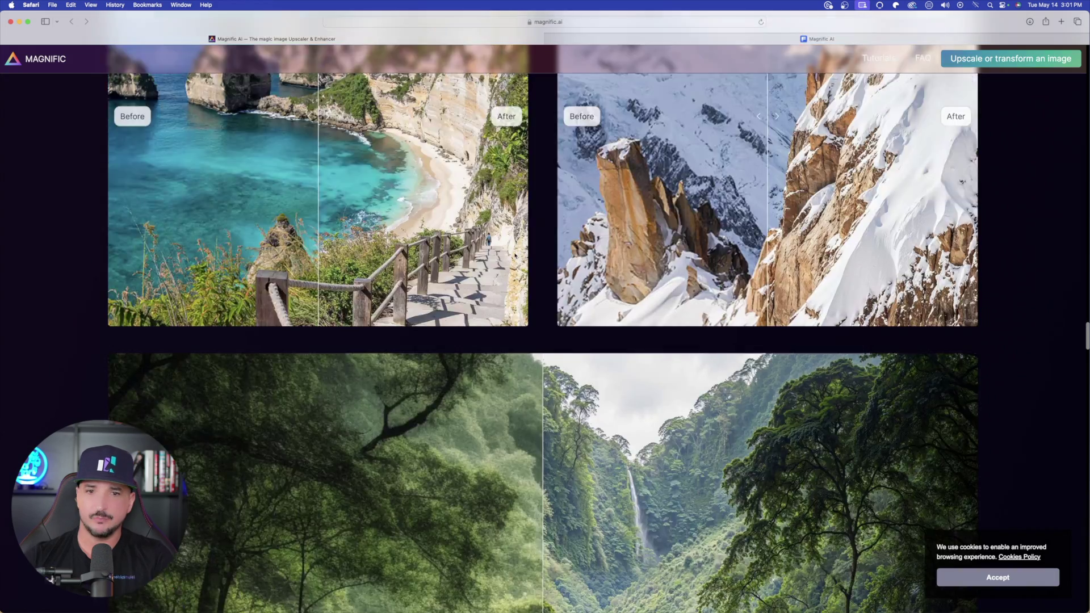
{"action": "scroll", "coordinate": [515, 256], "scroll_direction": "up", "scroll_amount": 3}
{"action": "scroll", "coordinate": [519, 227], "scroll_direction": "down", "scroll_amount": 15}
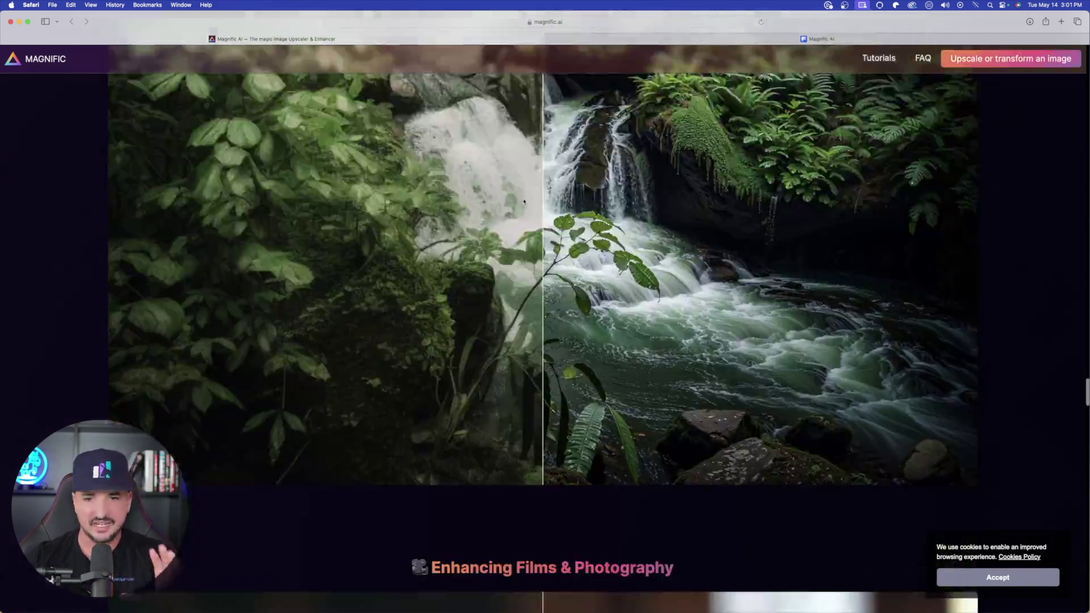
{"action": "scroll", "coordinate": [523, 201], "scroll_direction": "down", "scroll_amount": 15}
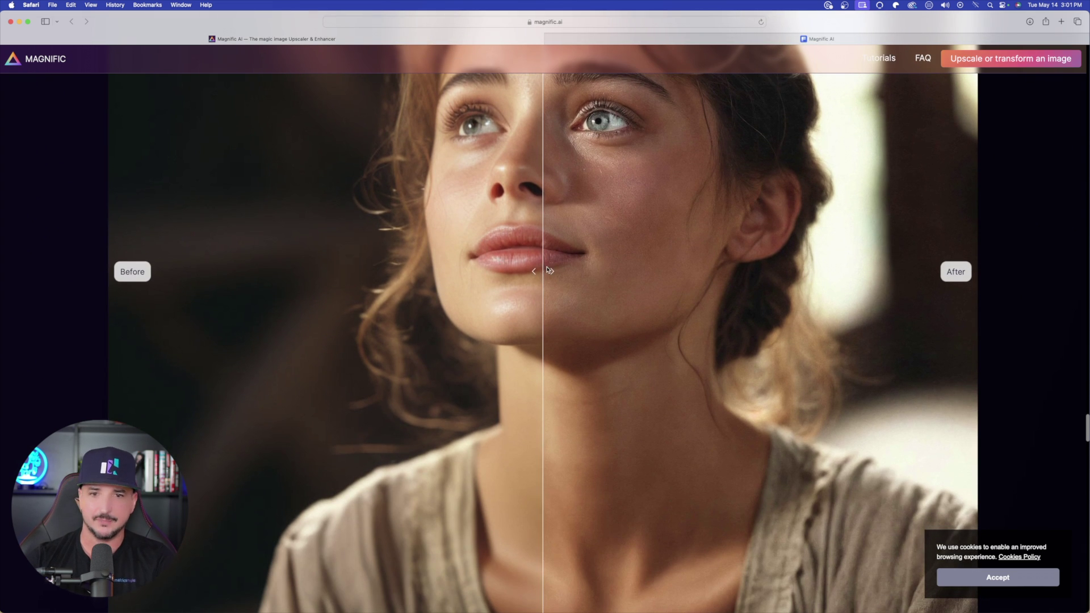
{"action": "left_click_drag", "start_coordinate": [548, 271], "coordinate": [755, 273]}
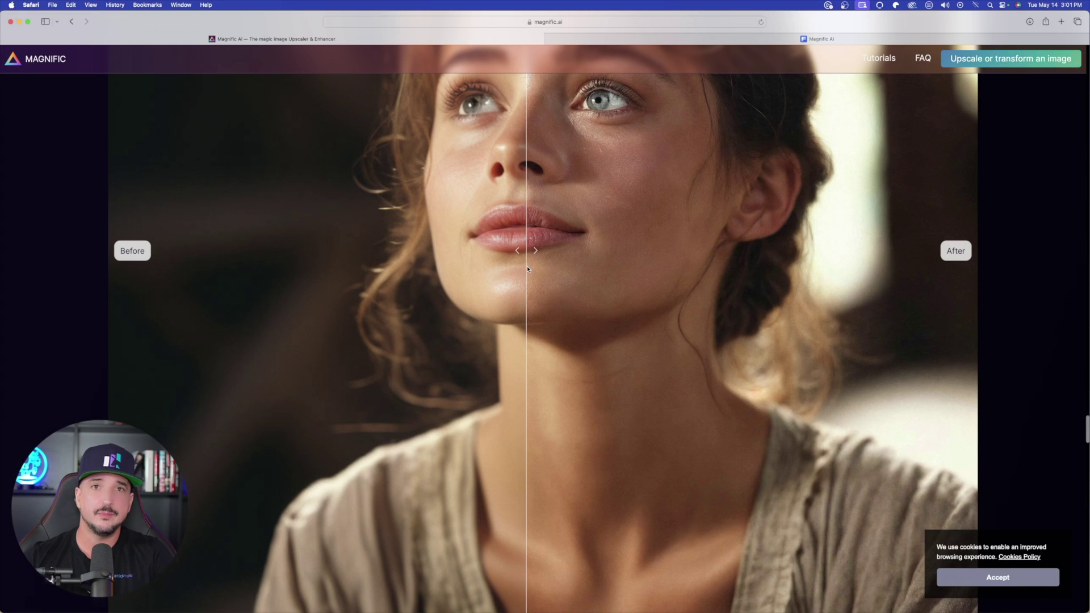
{"action": "scroll", "coordinate": [418, 267], "scroll_direction": "down", "scroll_amount": 20}
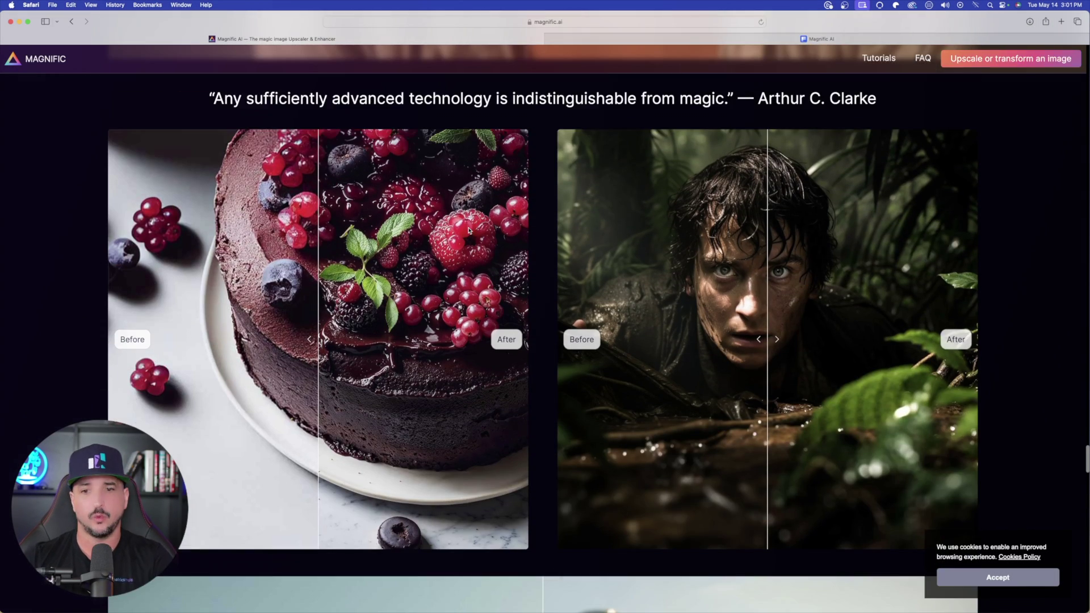
{"action": "scroll", "coordinate": [468, 230], "scroll_direction": "down", "scroll_amount": 5}
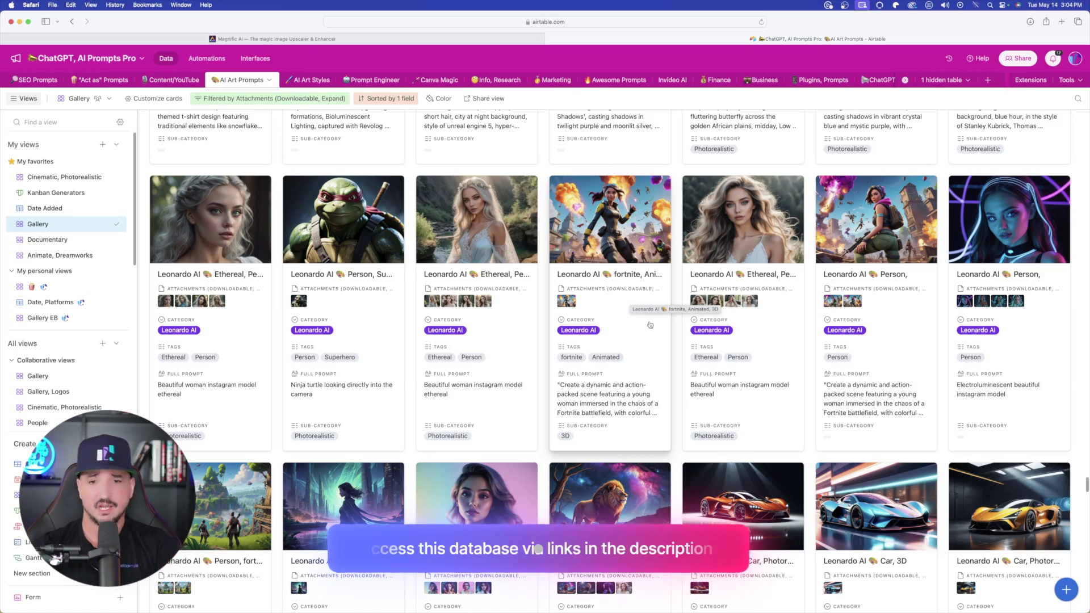
Browse the Airtable AI Art Prompts gallery, open the Leonardo AI purple silhouette record and view both of its attached images
{"action": "scroll", "coordinate": [696, 331], "scroll_direction": "down", "scroll_amount": 3}
{"action": "scroll", "coordinate": [696, 331], "scroll_direction": "down", "scroll_amount": 15}
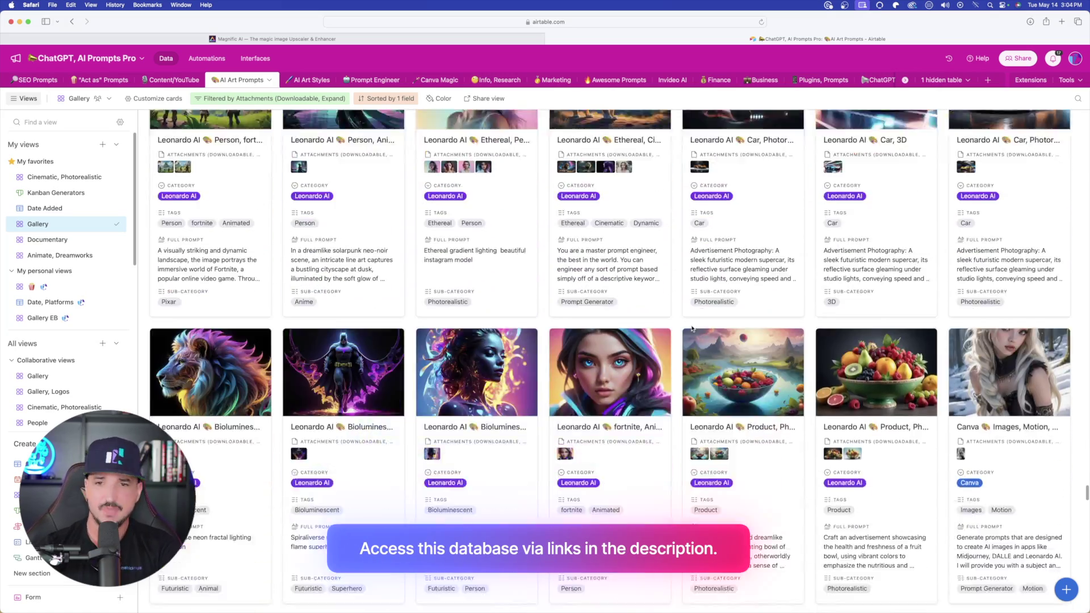
{"action": "scroll", "coordinate": [689, 330], "scroll_direction": "down", "scroll_amount": 10}
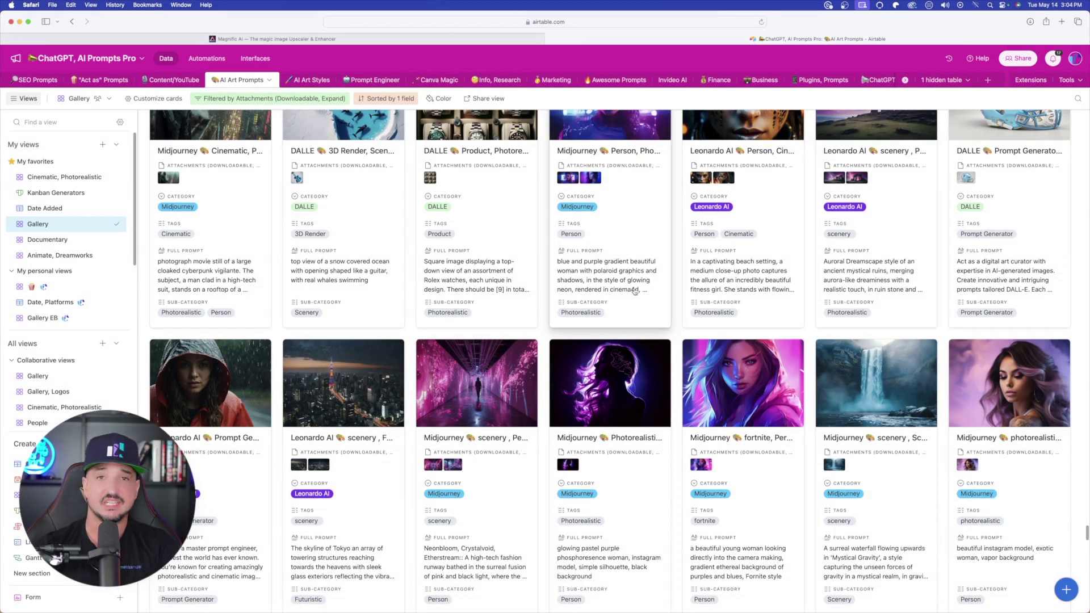
{"action": "scroll", "coordinate": [634, 291], "scroll_direction": "down", "scroll_amount": 2}
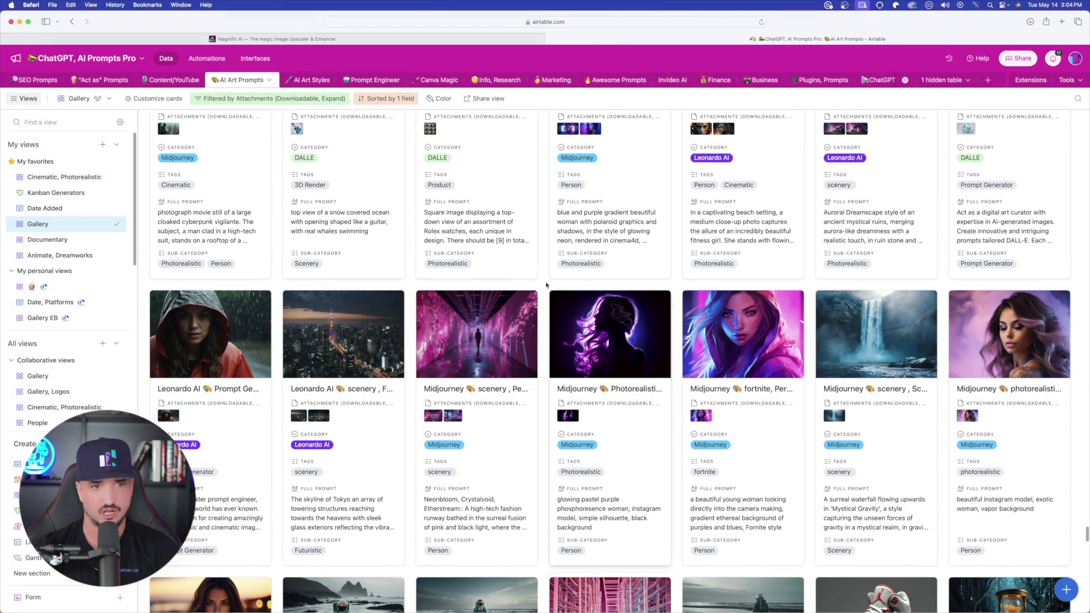
{"action": "scroll", "coordinate": [554, 144], "scroll_direction": "down", "scroll_amount": 3}
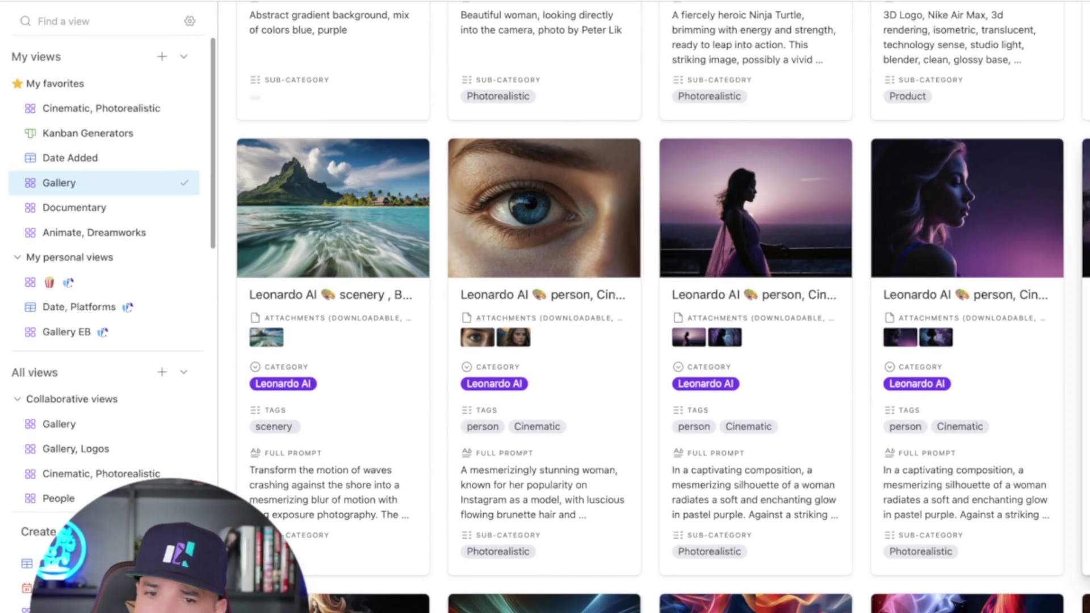
{"action": "left_click", "coordinate": [755, 208]}
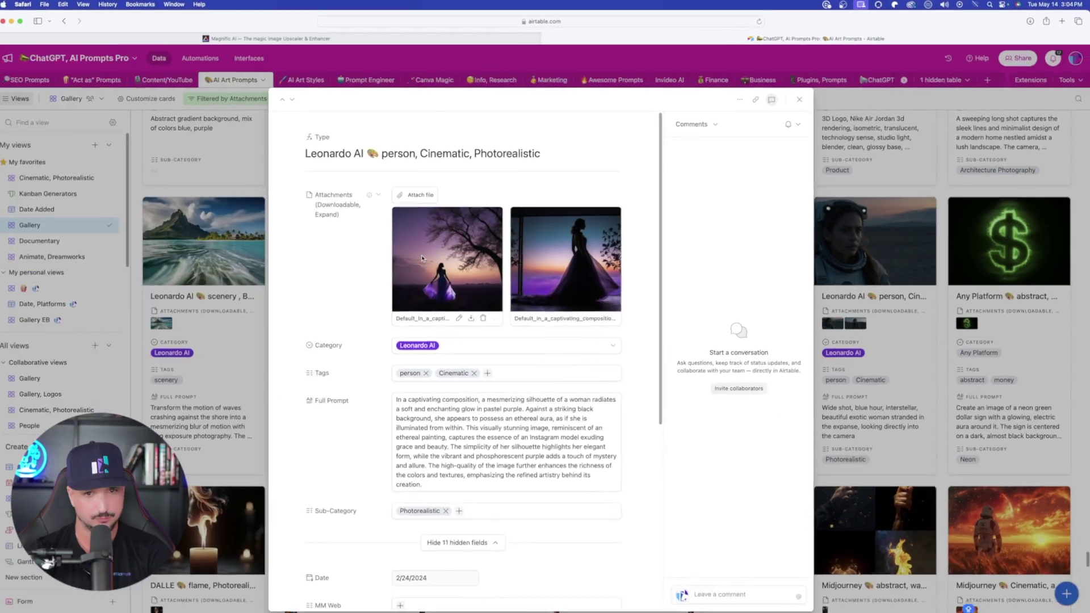
{"action": "left_click", "coordinate": [27, 436]}
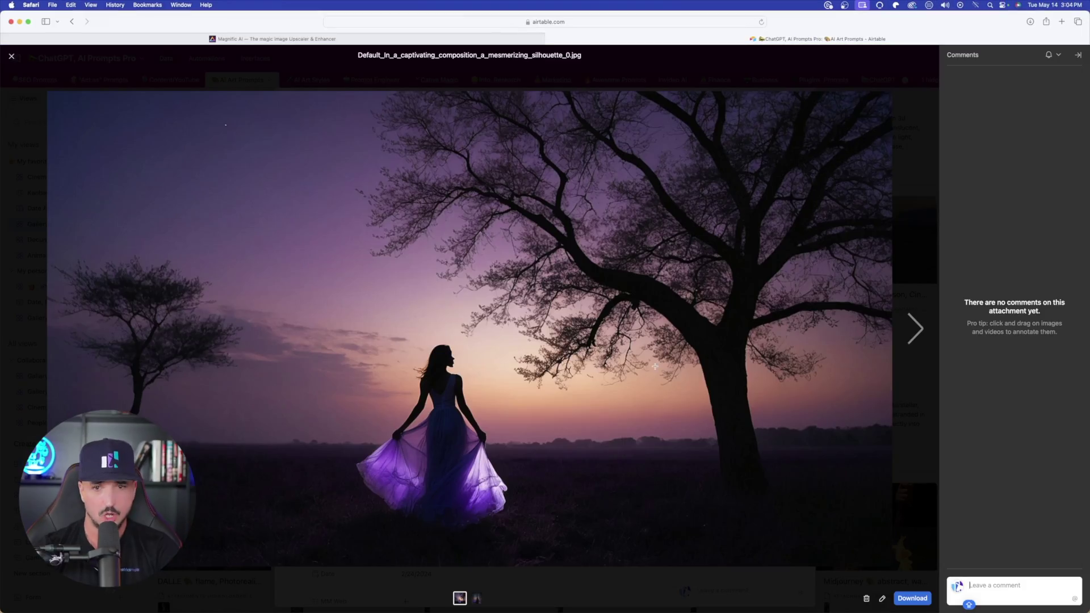
{"action": "left_click", "coordinate": [915, 329]}
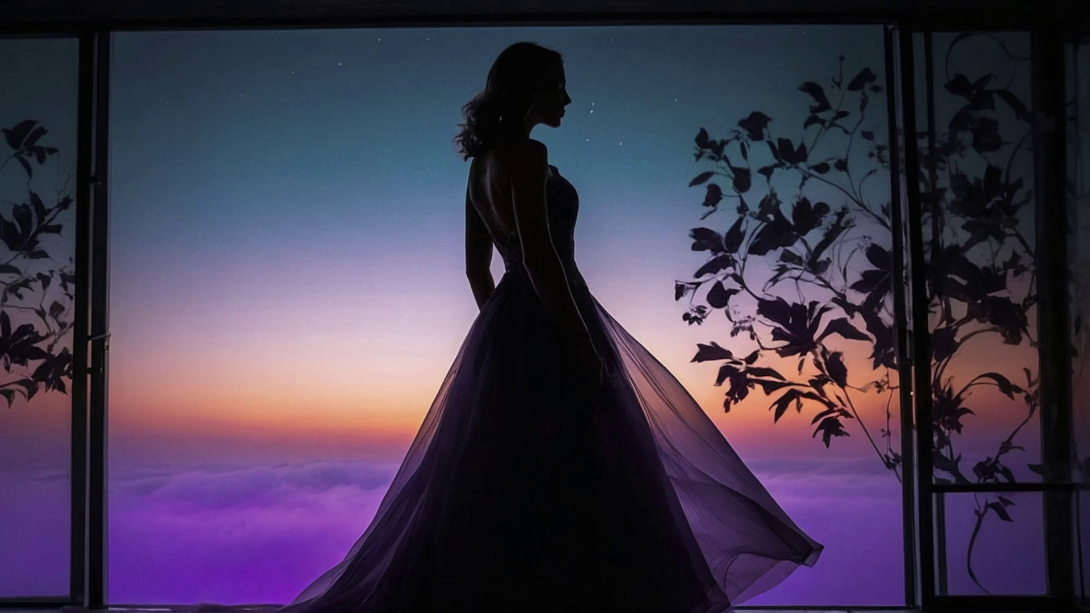
{"action": "key", "text": "Escape"}
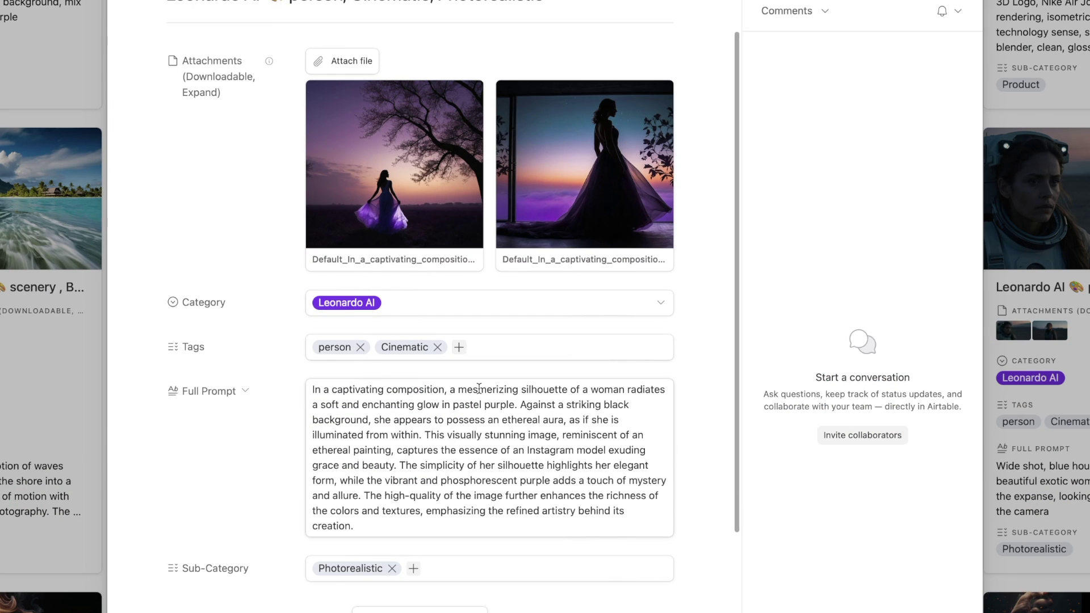
Highlight the silhouette record's Full Prompt text, review its category and tags, and close the record
{"action": "left_click_drag", "start_coordinate": [354, 526], "coordinate": [448, 435]}
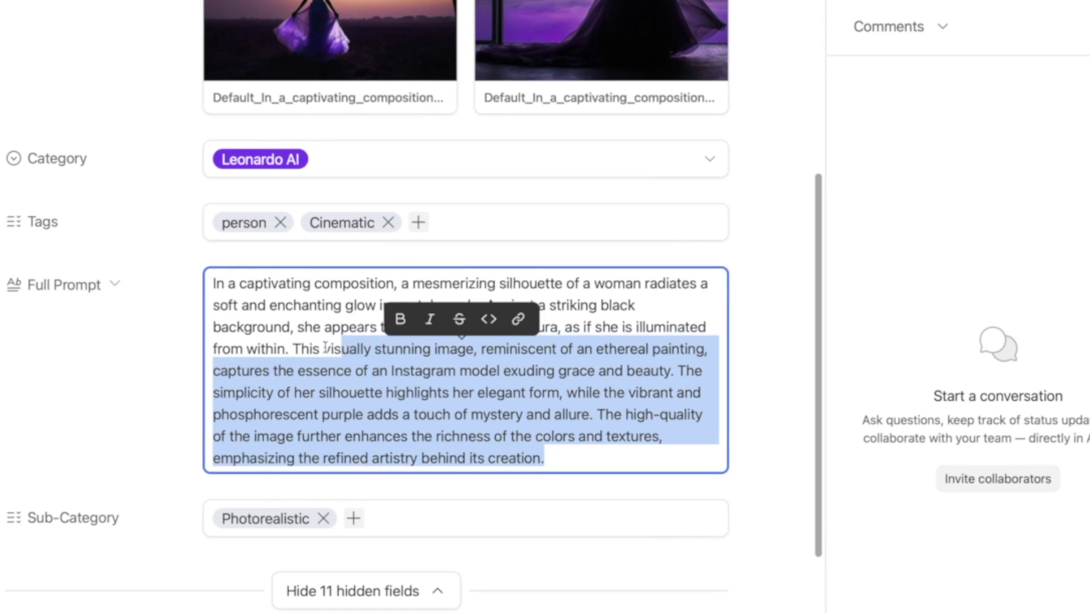
{"action": "left_click_drag", "start_coordinate": [325, 347], "coordinate": [178, 294]}
{"action": "left_click", "coordinate": [289, 361]}
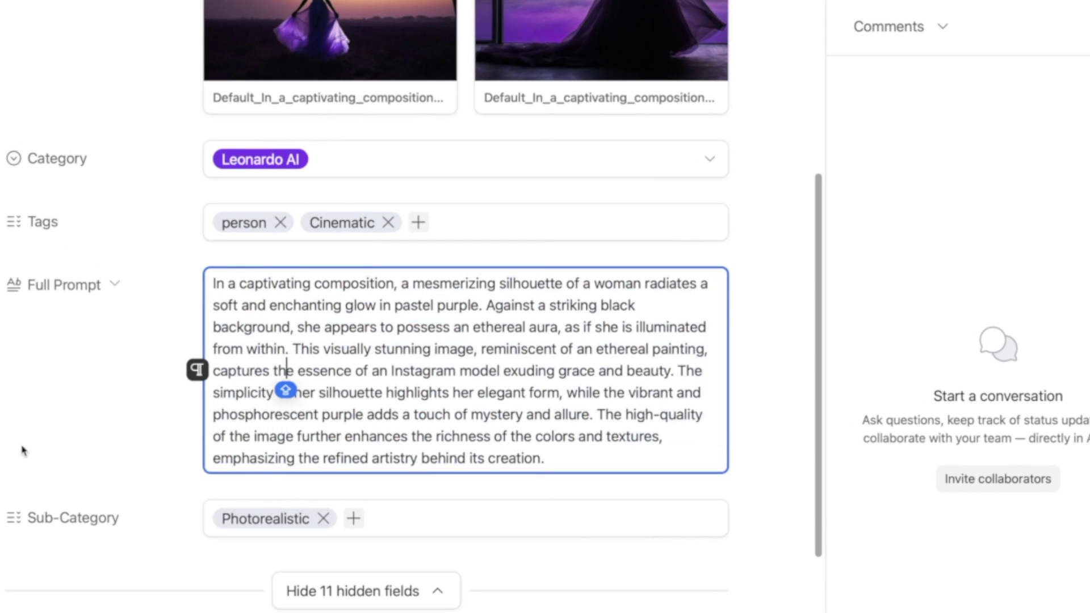
{"action": "scroll", "coordinate": [23, 452], "scroll_direction": "down", "scroll_amount": 2}
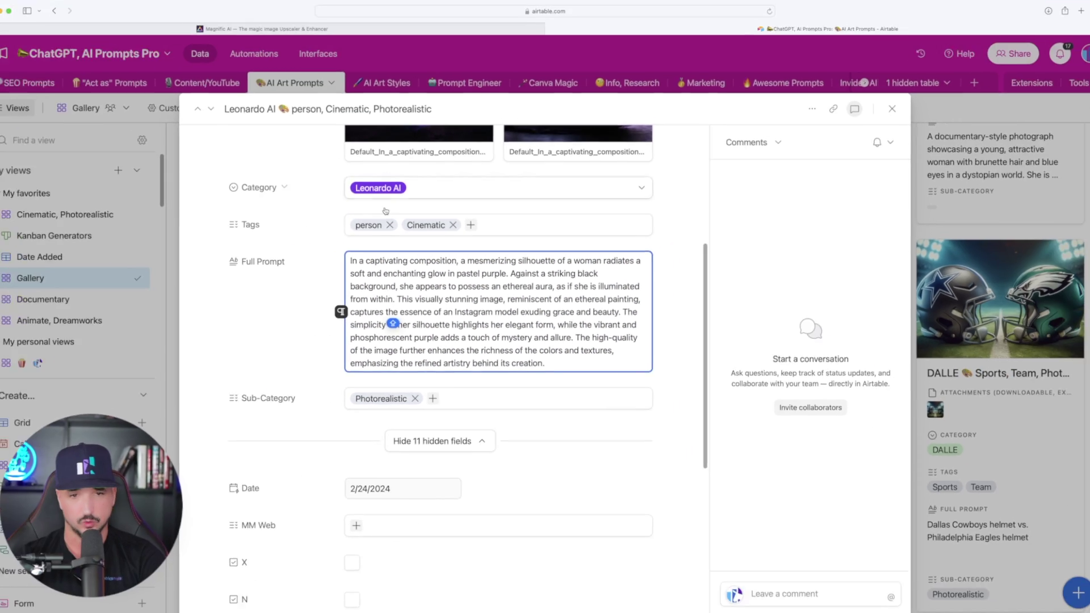
{"action": "scroll", "coordinate": [385, 211], "scroll_direction": "up", "scroll_amount": 3}
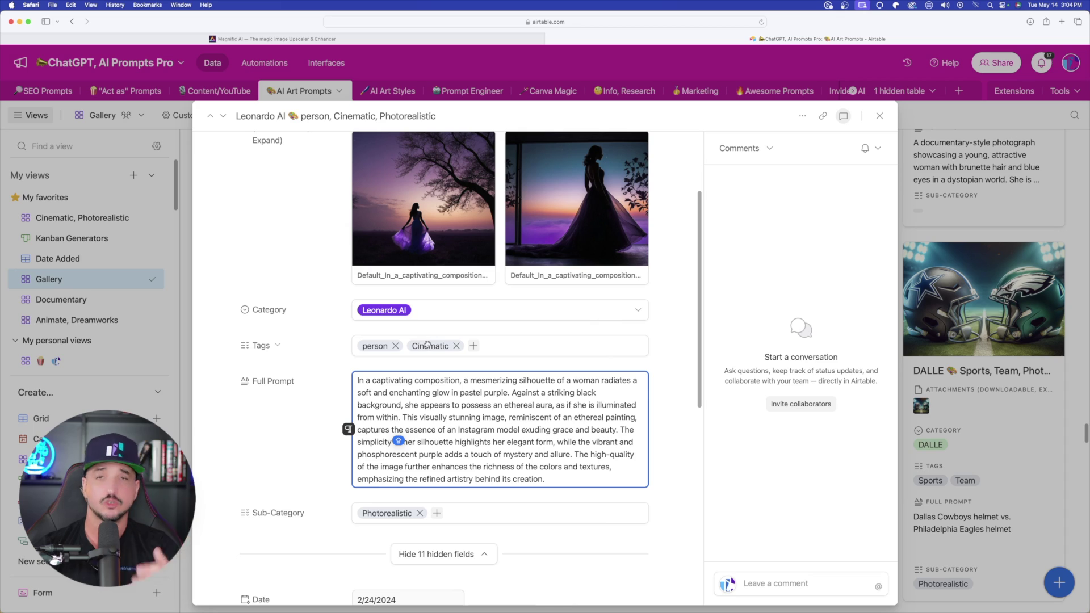
{"action": "left_click", "coordinate": [879, 116]}
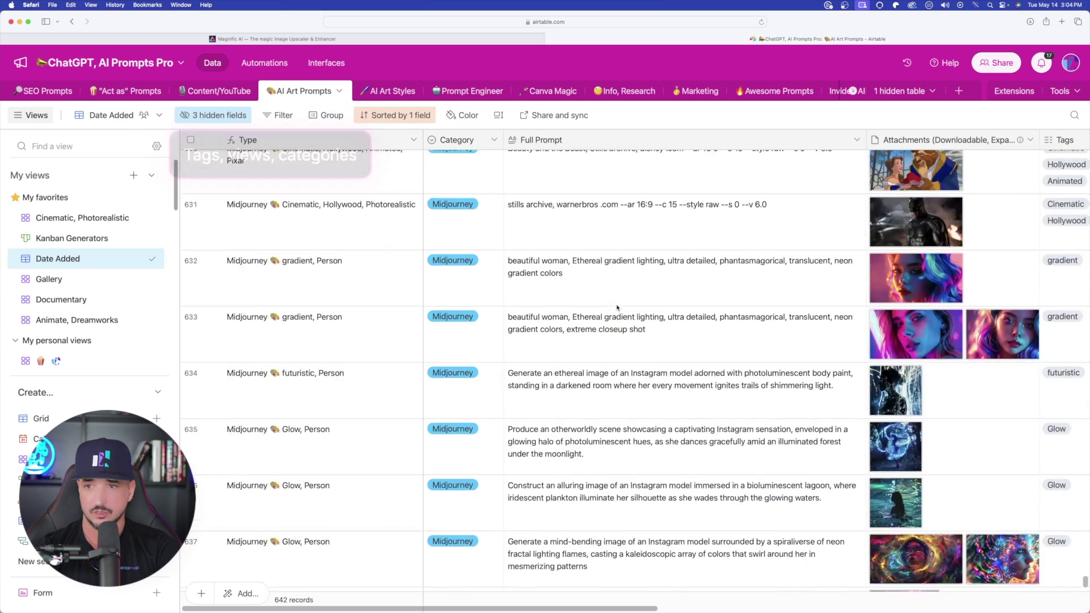
Look through the prompt records in the Date Added view and in the Animate, Dreamworks view
{"action": "scroll", "coordinate": [627, 307], "scroll_direction": "up", "scroll_amount": 5}
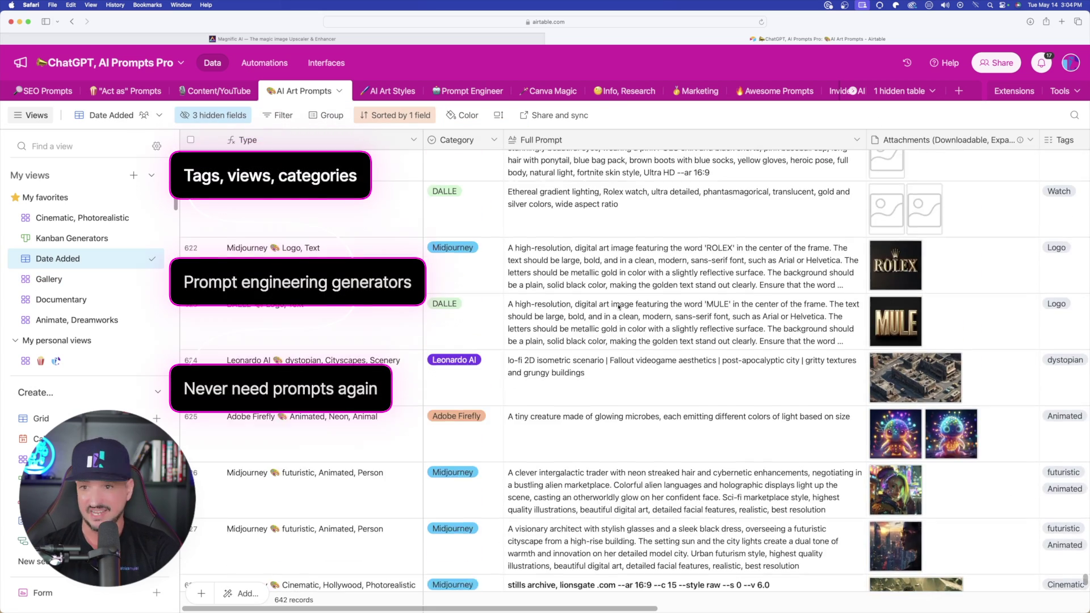
{"action": "scroll", "coordinate": [618, 311], "scroll_direction": "up", "scroll_amount": 5}
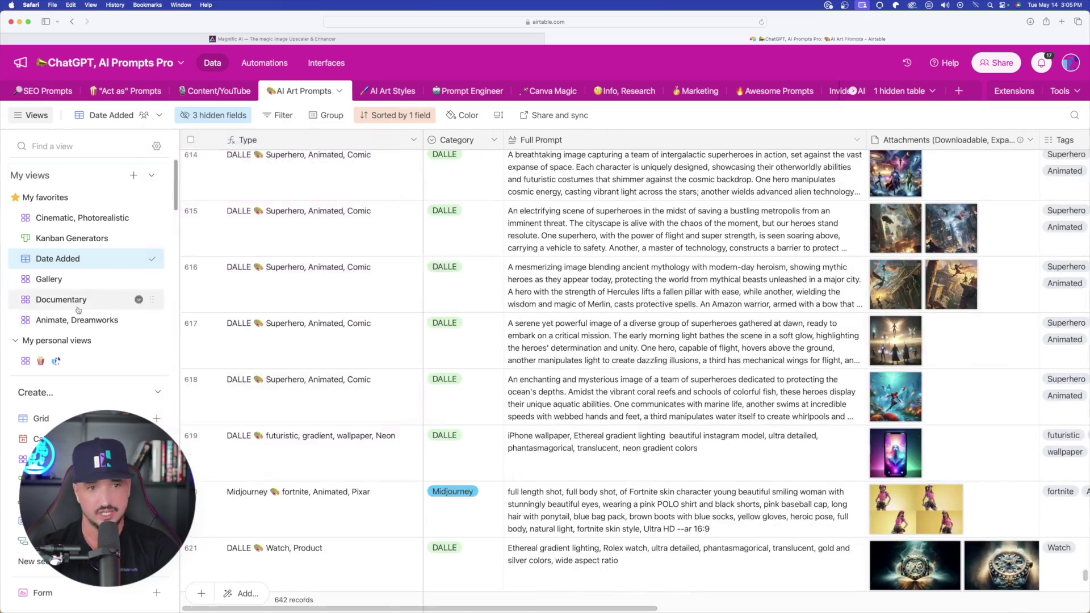
{"action": "left_click", "coordinate": [91, 320]}
{"action": "scroll", "coordinate": [588, 294], "scroll_direction": "down", "scroll_amount": 4}
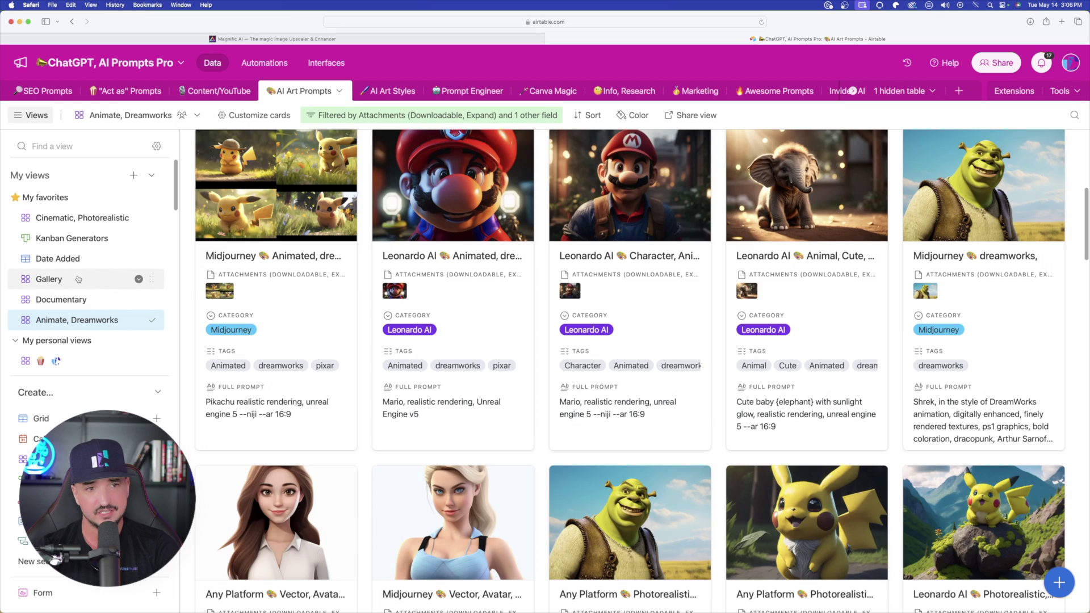
Return to the Gallery view and open the Midjourney Documentary, Cinematic record of the crying woman with its attached image
{"action": "left_click", "coordinate": [48, 278]}
{"action": "scroll", "coordinate": [509, 338], "scroll_direction": "down", "scroll_amount": 1}
{"action": "scroll", "coordinate": [570, 288], "scroll_direction": "down", "scroll_amount": 7}
{"action": "scroll", "coordinate": [570, 288], "scroll_direction": "up", "scroll_amount": 2}
{"action": "scroll", "coordinate": [969, 447], "scroll_direction": "down", "scroll_amount": 3}
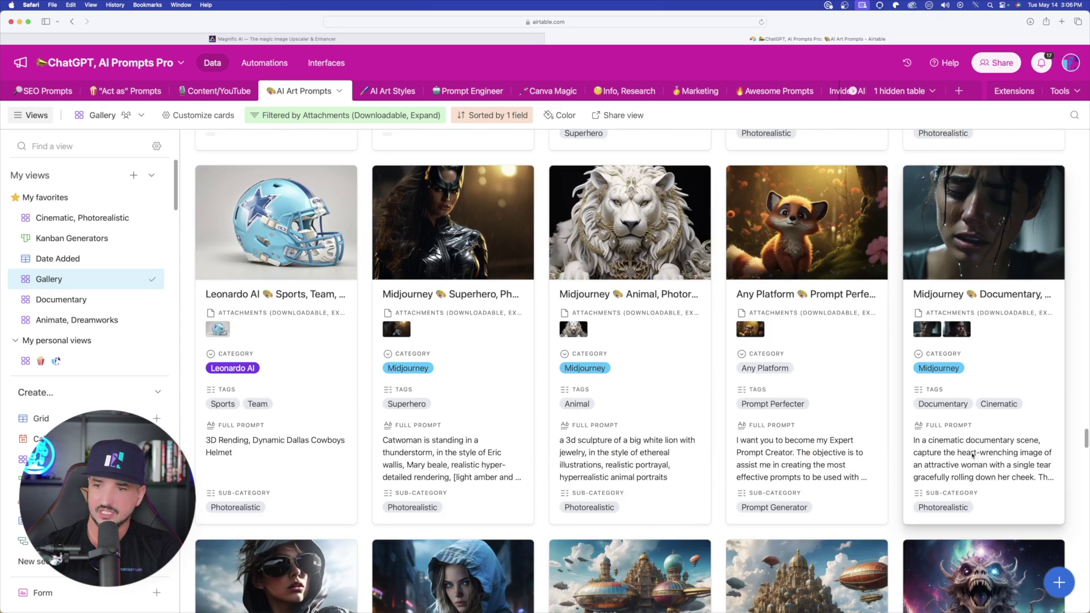
{"action": "left_click", "coordinate": [971, 449]}
{"action": "left_click", "coordinate": [423, 322]}
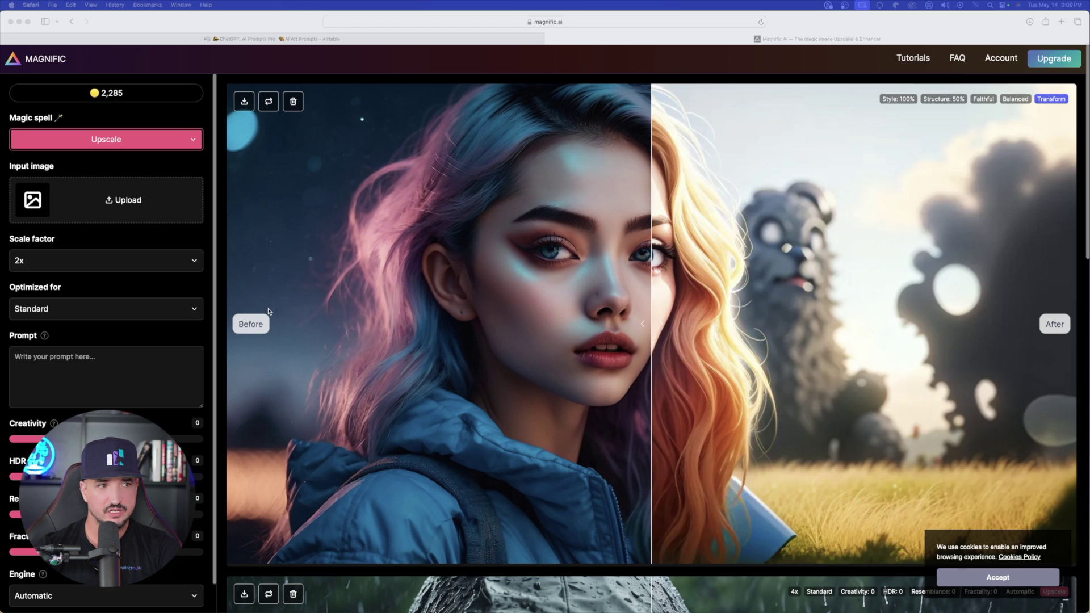
In Magnific, paste the crying woman's image as the Upscale input image and view the available scale factors
{"action": "key", "text": "super+v"}
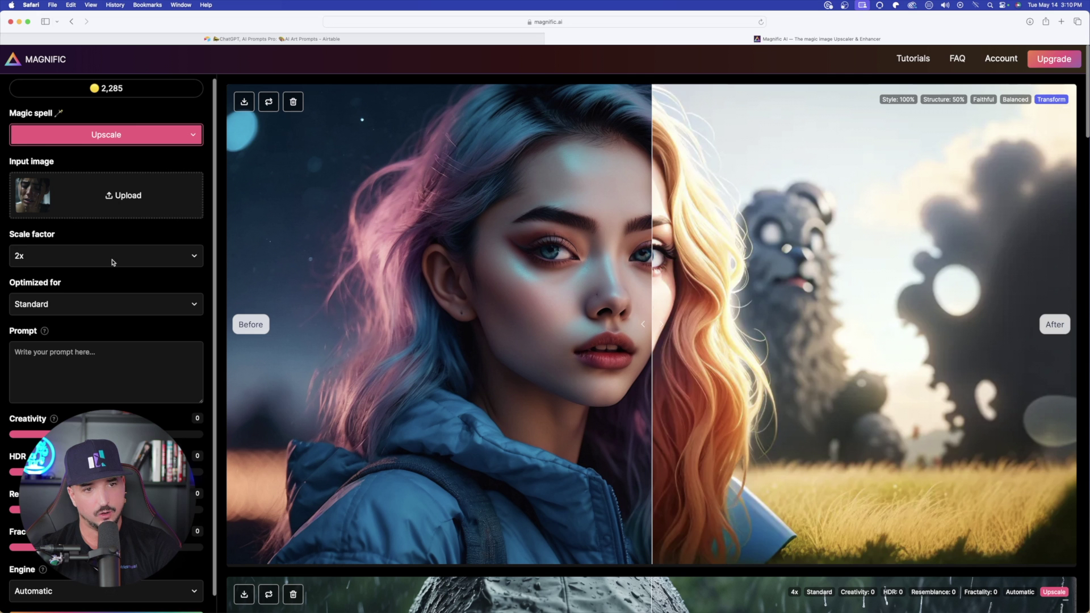
{"action": "left_click", "coordinate": [29, 272]}
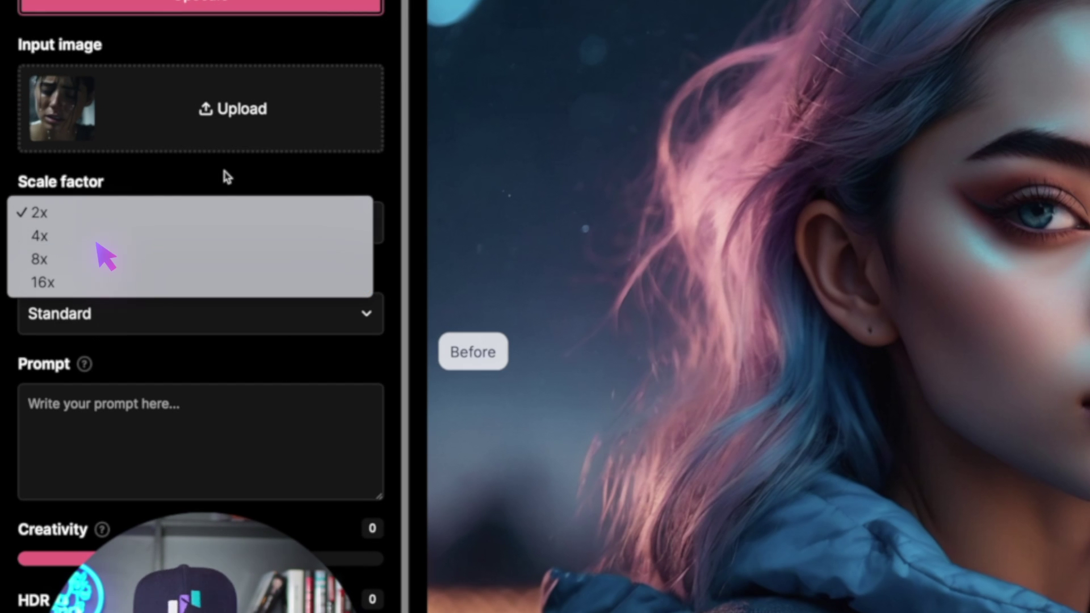
{"action": "left_click", "coordinate": [120, 230]}
{"action": "scroll", "coordinate": [170, 257], "scroll_direction": "down", "scroll_amount": 3}
{"action": "left_click", "coordinate": [110, 136]}
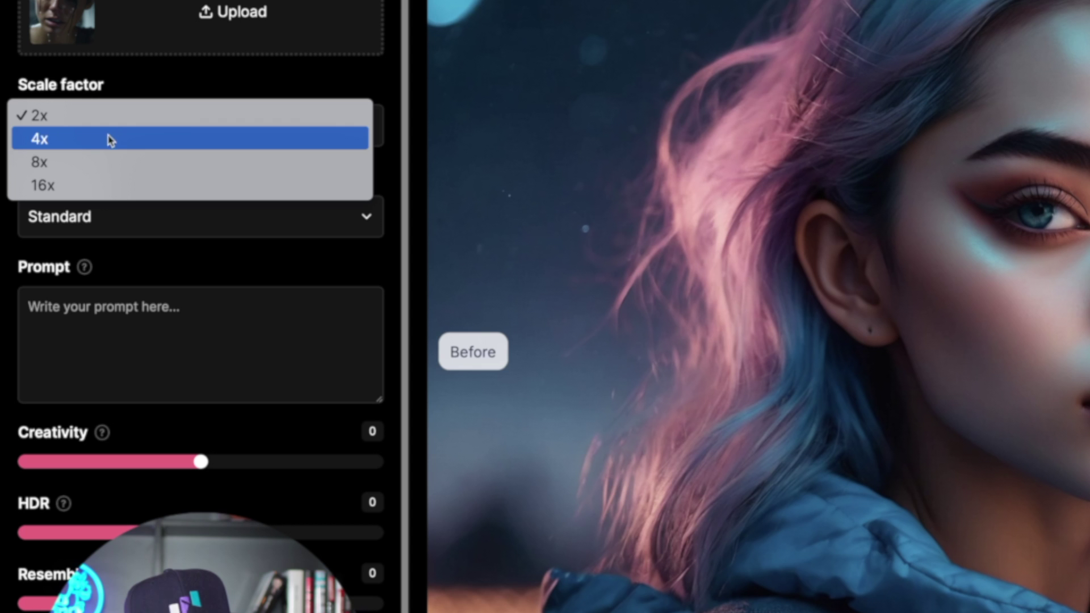
{"action": "key", "text": "Escape"}
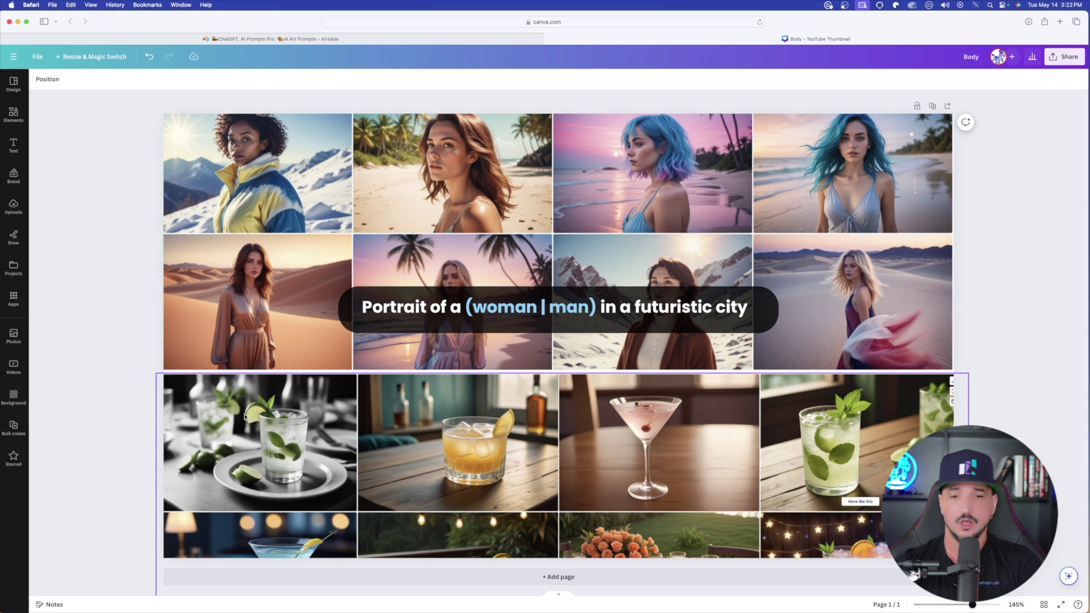
In the Canva thumbnail design, slide the cocktail image grid up over the portraits to view its lower row, and move it back down
{"action": "left_click_drag", "start_coordinate": [411, 479], "coordinate": [415, 393]}
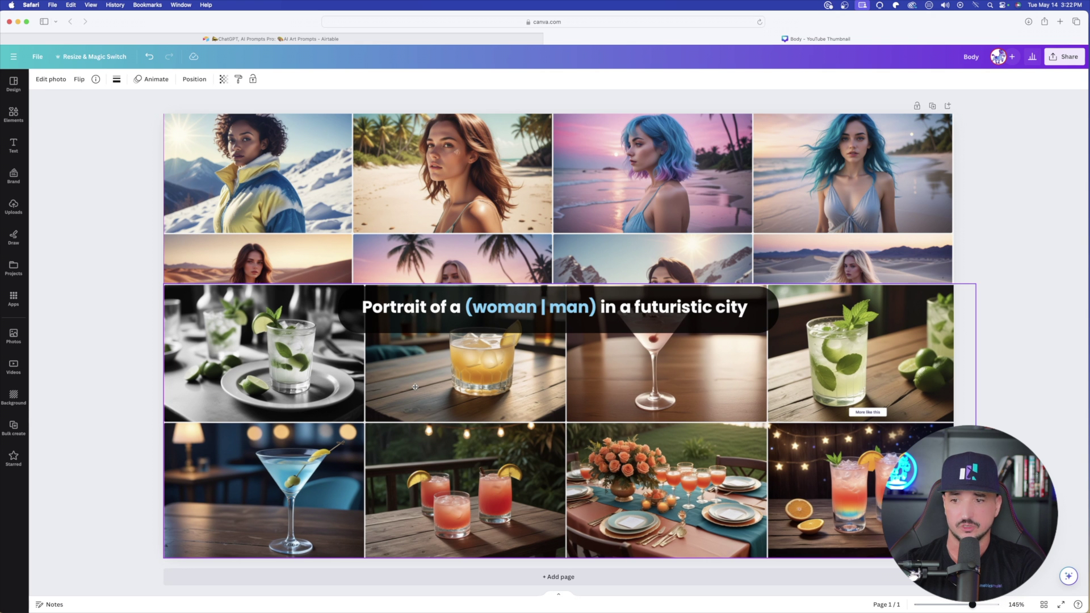
{"action": "left_click_drag", "start_coordinate": [415, 389], "coordinate": [506, 455]}
{"action": "left_click", "coordinate": [504, 304]}
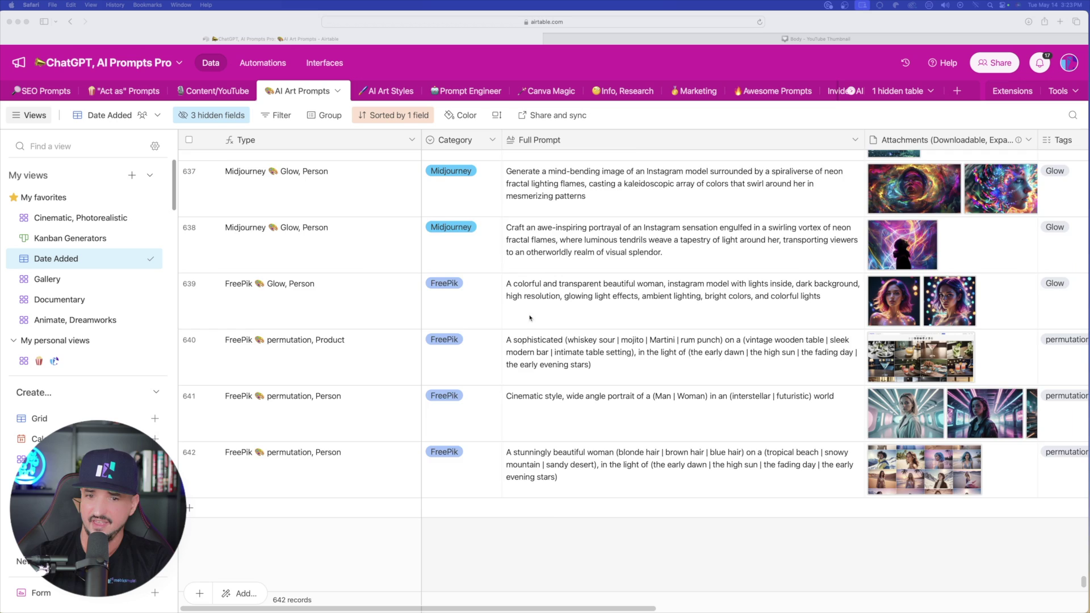
In Airtable's Date Added view, open the FreePik permutation record for the cinematic portrait of a (Man | Woman) in an (interstellar | futuristic) world
{"action": "scroll", "coordinate": [534, 319], "scroll_direction": "up", "scroll_amount": 3}
{"action": "scroll", "coordinate": [535, 320], "scroll_direction": "down", "scroll_amount": 2}
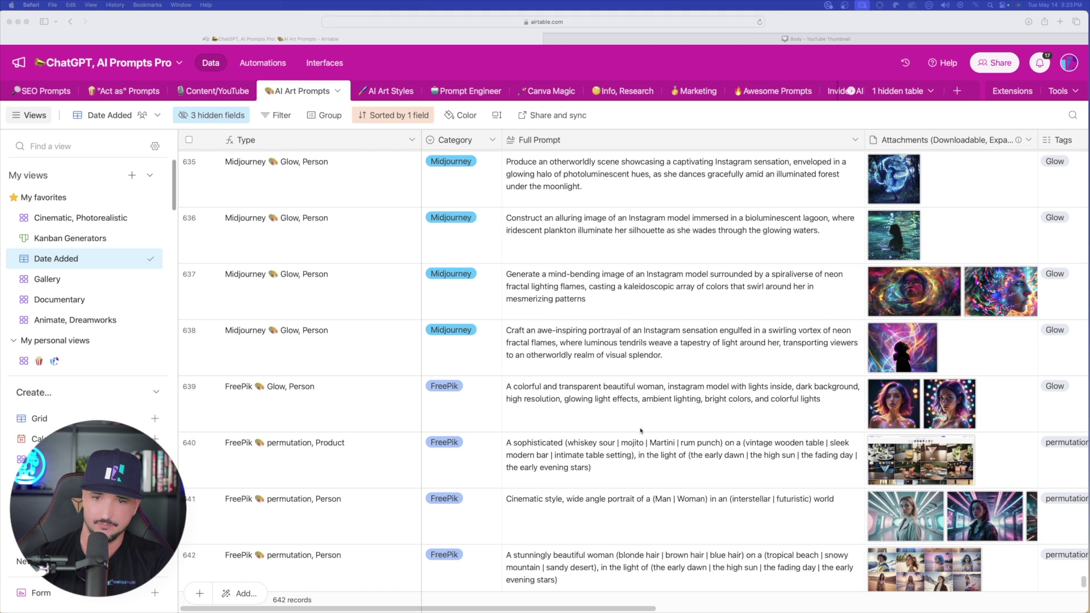
{"action": "left_click", "coordinate": [318, 461]}
{"action": "left_click", "coordinate": [209, 498]}
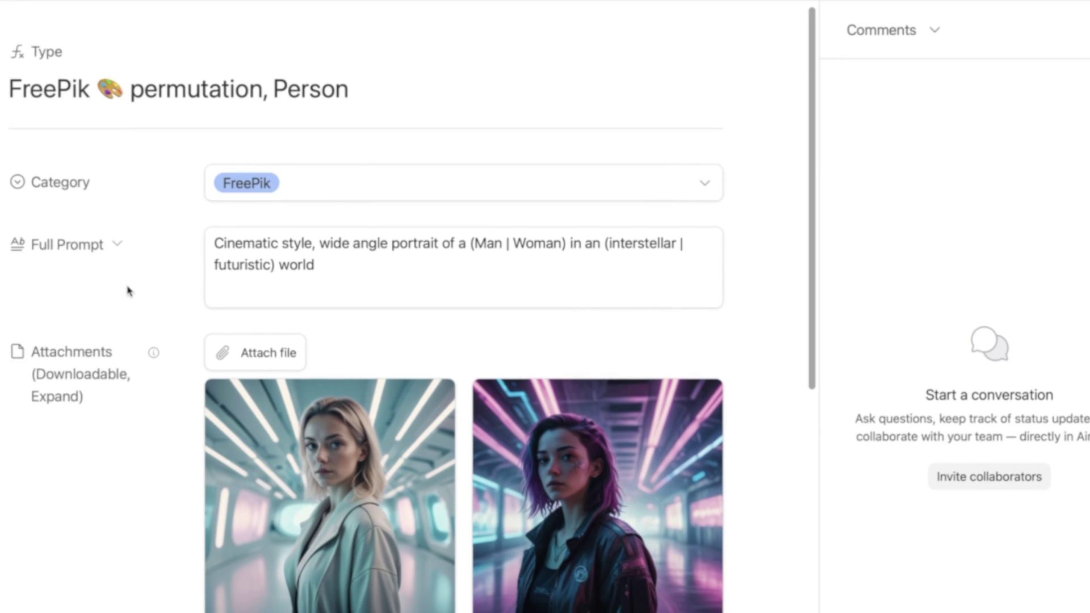
Review the record's prompt and page through its attached images at full size, from the blonde woman to the elderly man in a robe
{"action": "scroll", "coordinate": [455, 204], "scroll_direction": "down", "scroll_amount": 3}
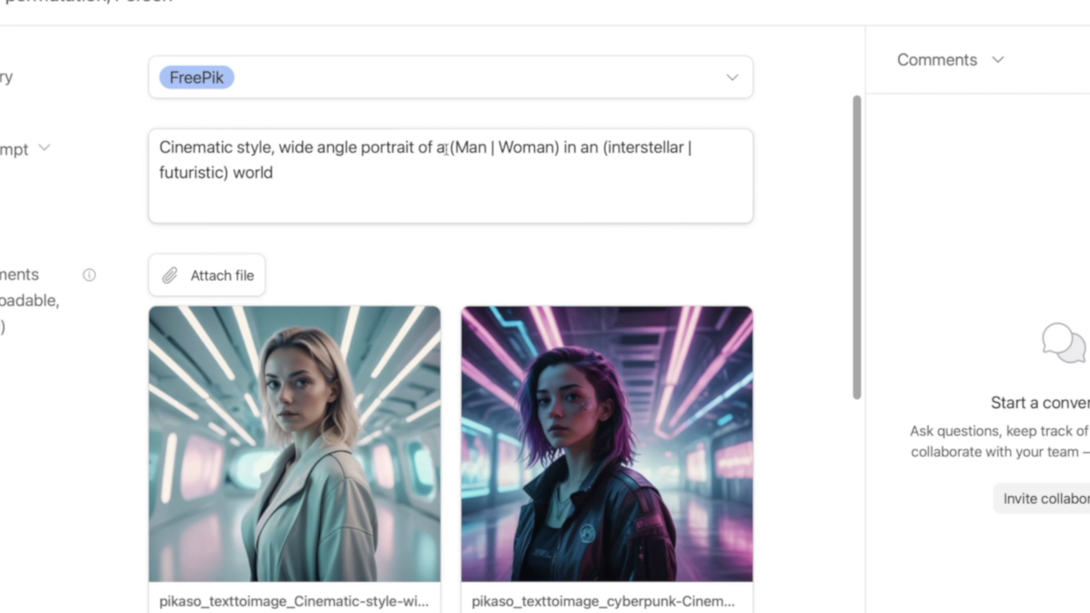
{"action": "scroll", "coordinate": [480, 105], "scroll_direction": "down", "scroll_amount": 1}
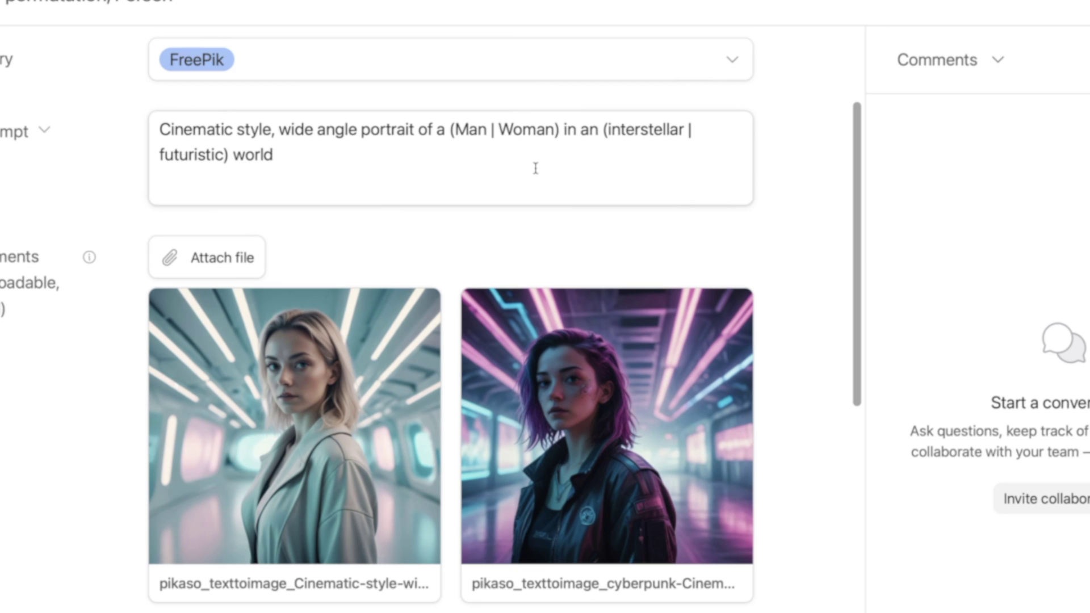
{"action": "scroll", "coordinate": [533, 169], "scroll_direction": "down", "scroll_amount": 3}
{"action": "scroll", "coordinate": [520, 171], "scroll_direction": "up", "scroll_amount": 1}
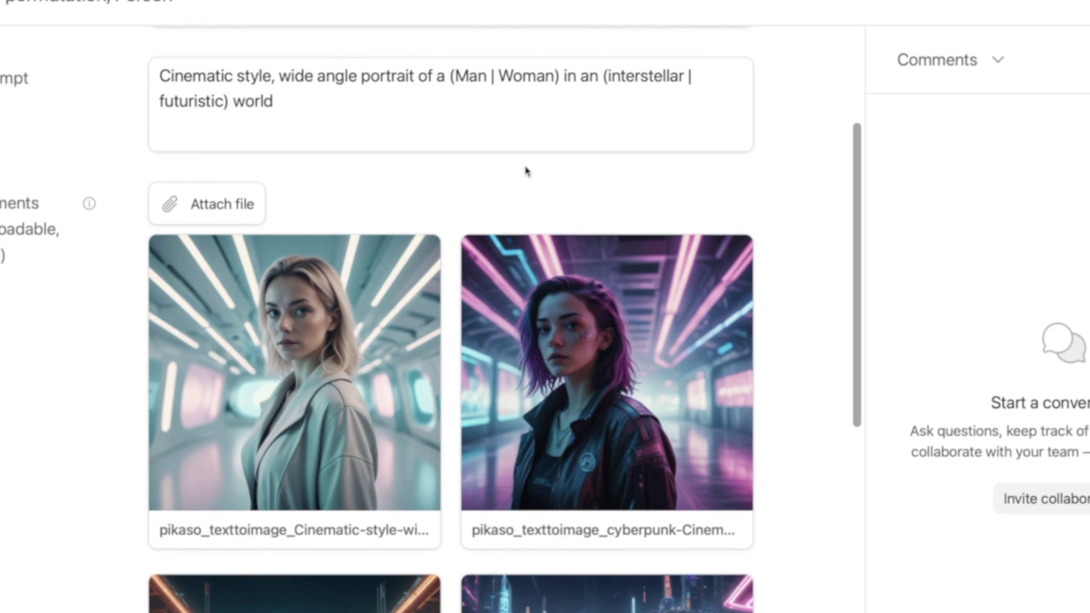
{"action": "scroll", "coordinate": [255, 353], "scroll_direction": "down", "scroll_amount": 2}
{"action": "scroll", "coordinate": [255, 352], "scroll_direction": "down", "scroll_amount": 3}
{"action": "left_click", "coordinate": [315, 182]}
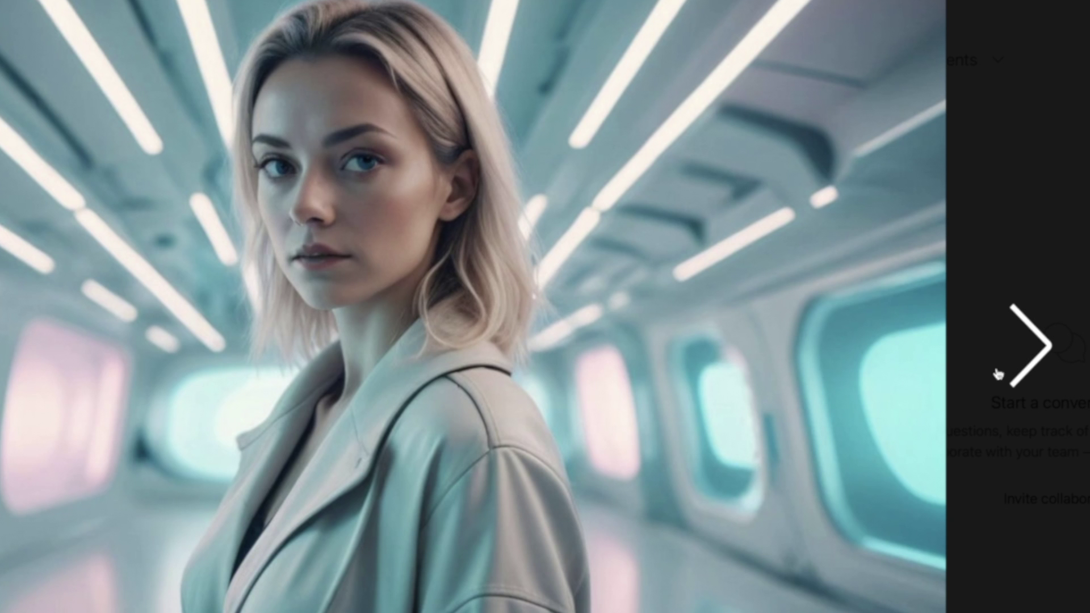
{"action": "left_click", "coordinate": [1035, 363]}
{"action": "left_click", "coordinate": [1035, 363]}
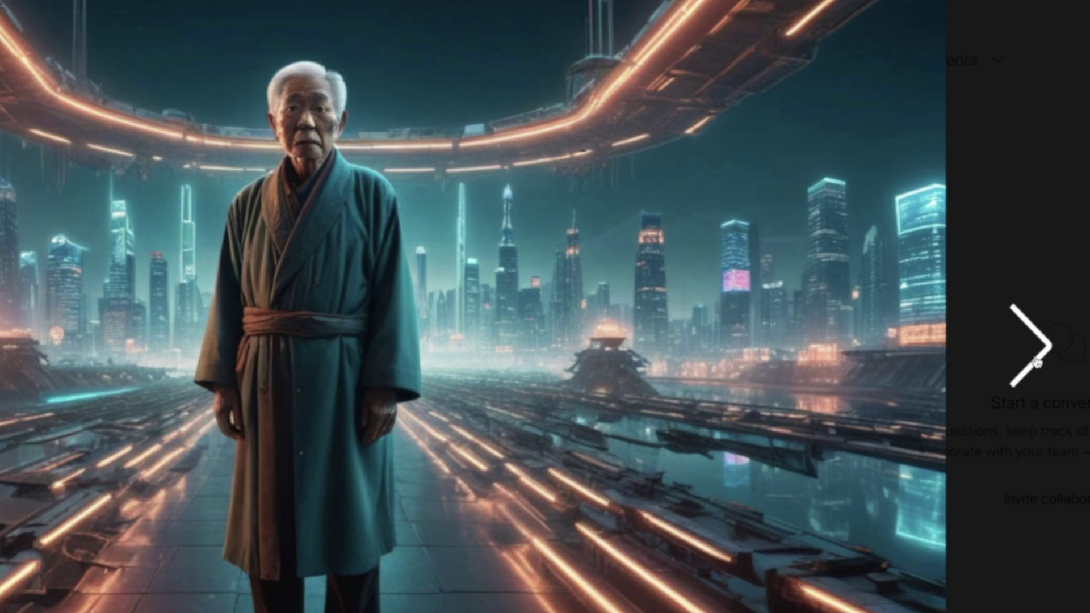
{"action": "left_click", "coordinate": [1035, 363]}
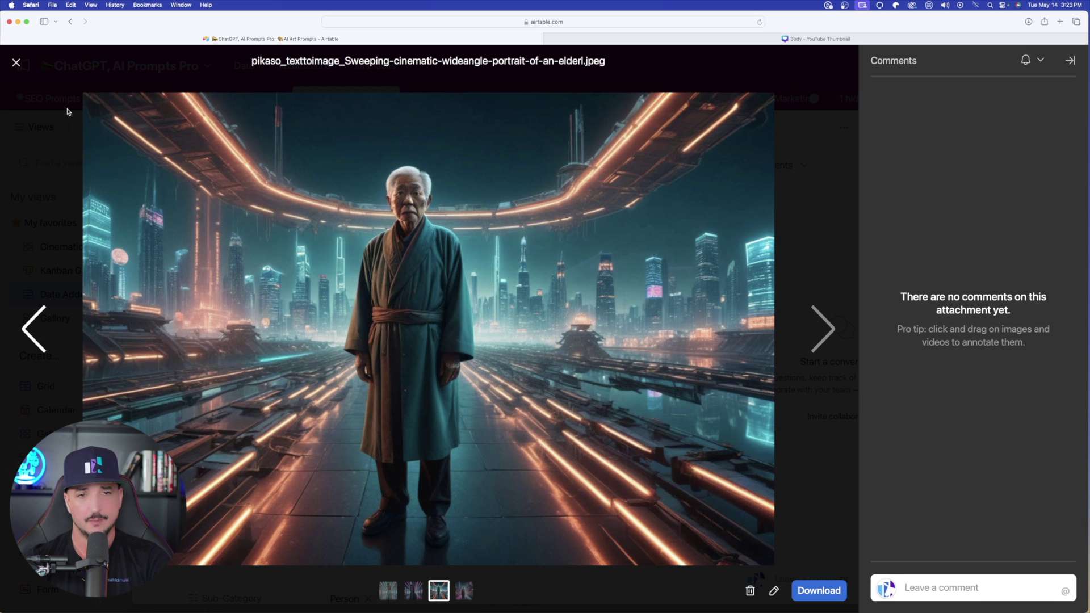
{"action": "key", "text": "Escape"}
Go to the FreePik permutation Product record with the whiskey sour, mojito, Martini and rum punch prompt, and view its attached screenshot enlarged
{"action": "scroll", "coordinate": [514, 352], "scroll_direction": "up", "scroll_amount": 5}
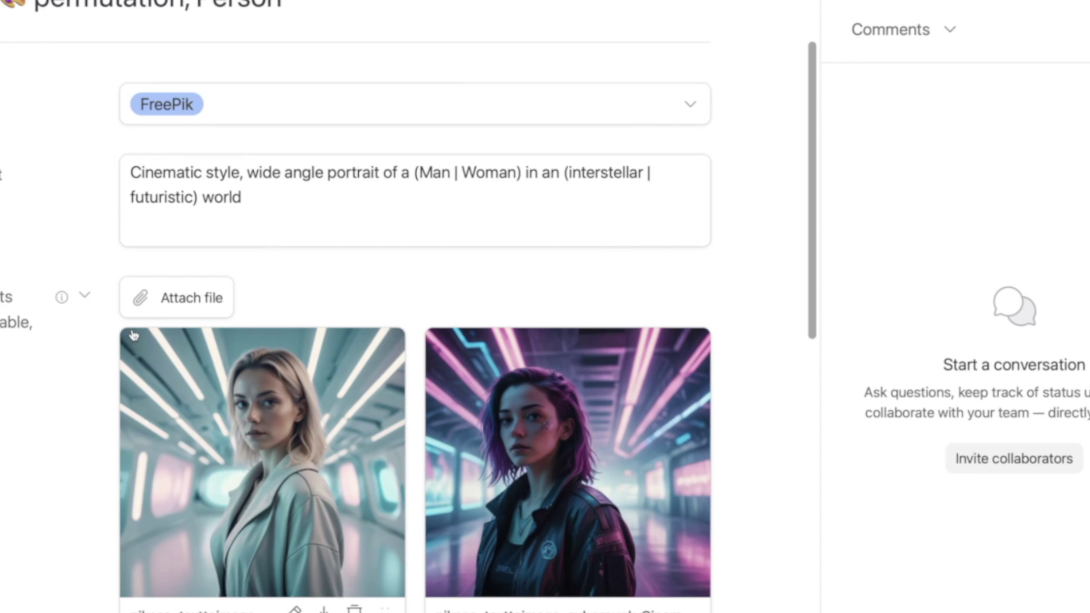
{"action": "scroll", "coordinate": [562, 488], "scroll_direction": "down", "scroll_amount": 3}
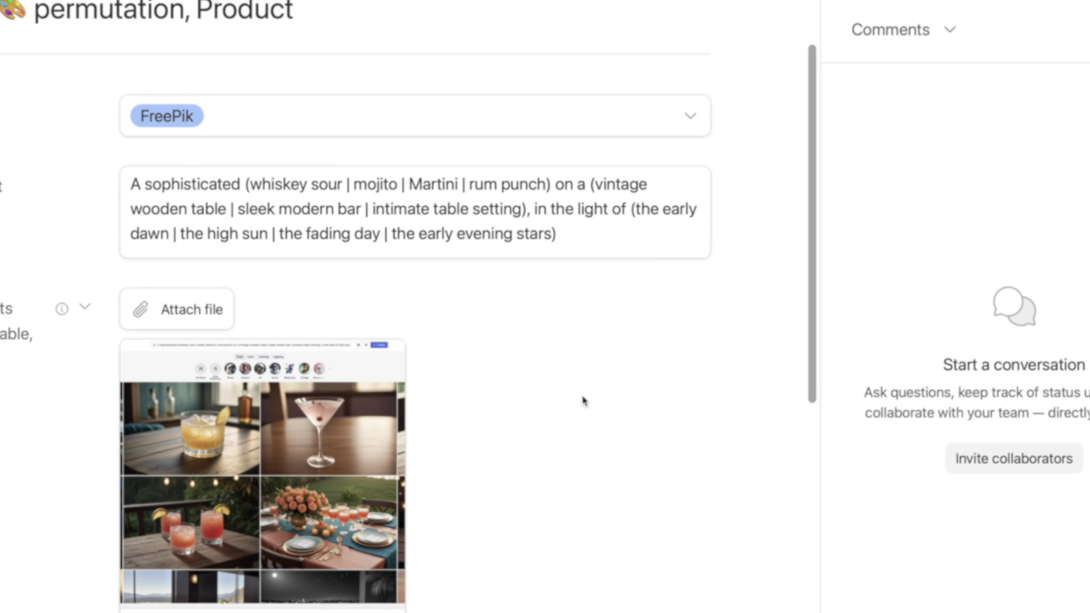
{"action": "scroll", "coordinate": [581, 399], "scroll_direction": "down", "scroll_amount": 2}
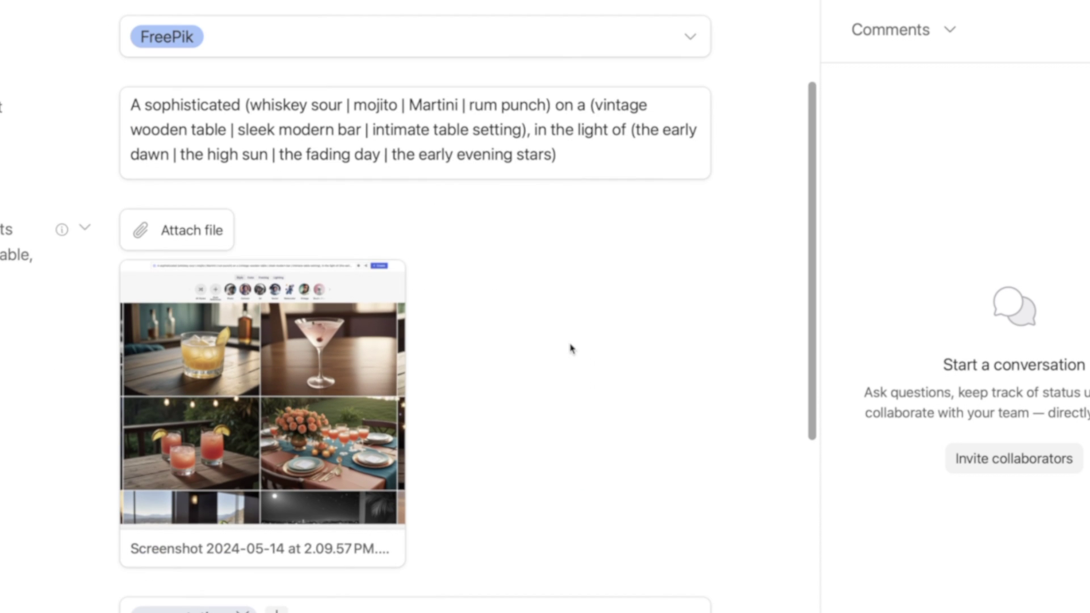
{"action": "left_click", "coordinate": [294, 400]}
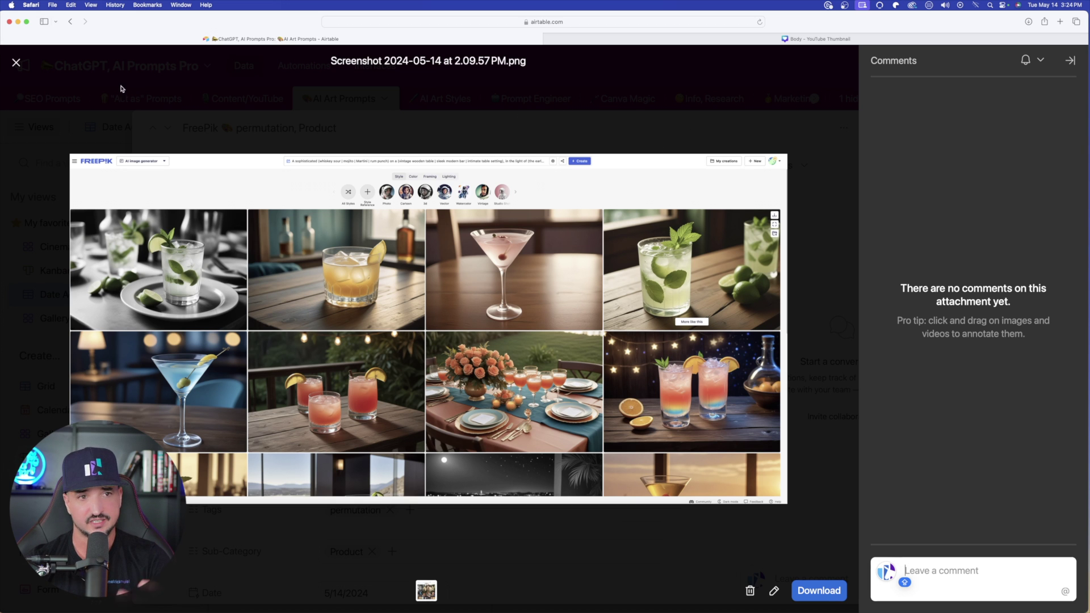
{"action": "left_click", "coordinate": [17, 62]}
Highlight the bracketed drink and setting options in the cocktail record's full prompt to point out the permutations
{"action": "left_click", "coordinate": [540, 295]}
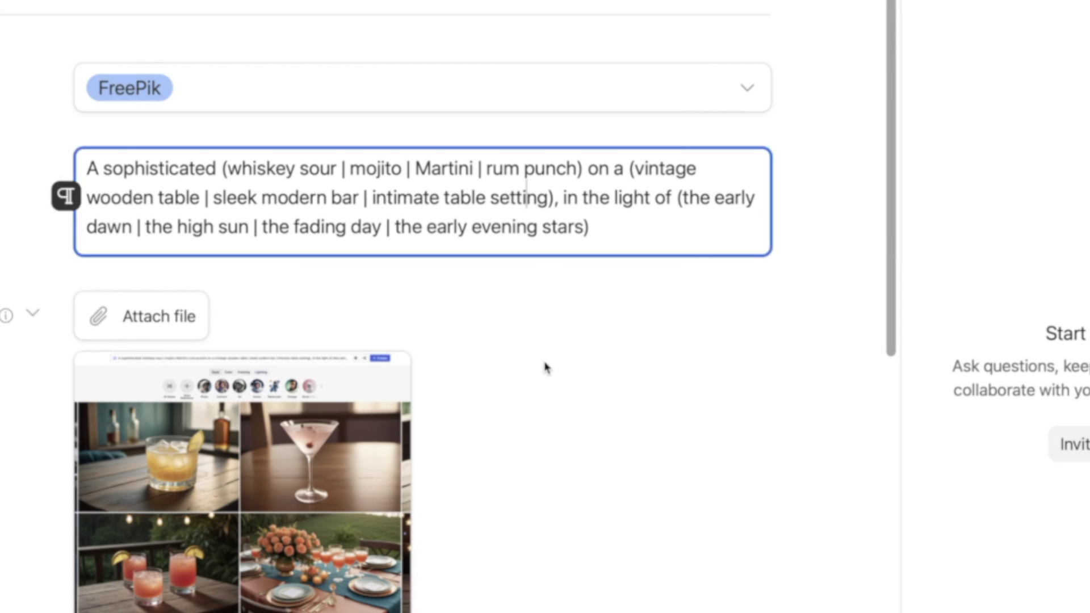
{"action": "left_click", "coordinate": [545, 368]}
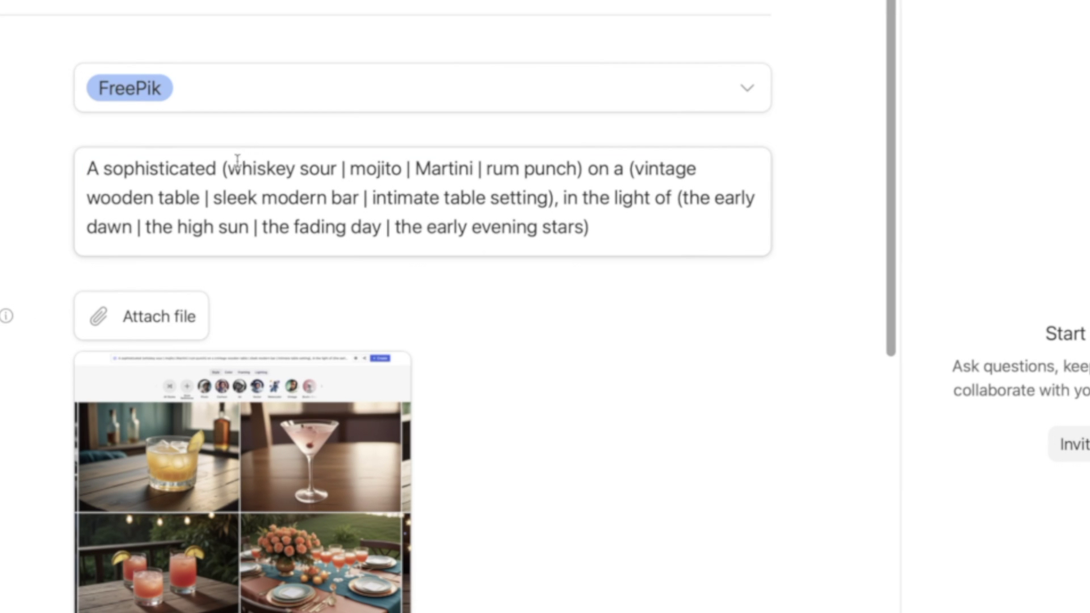
{"action": "left_click_drag", "start_coordinate": [223, 170], "coordinate": [418, 198]}
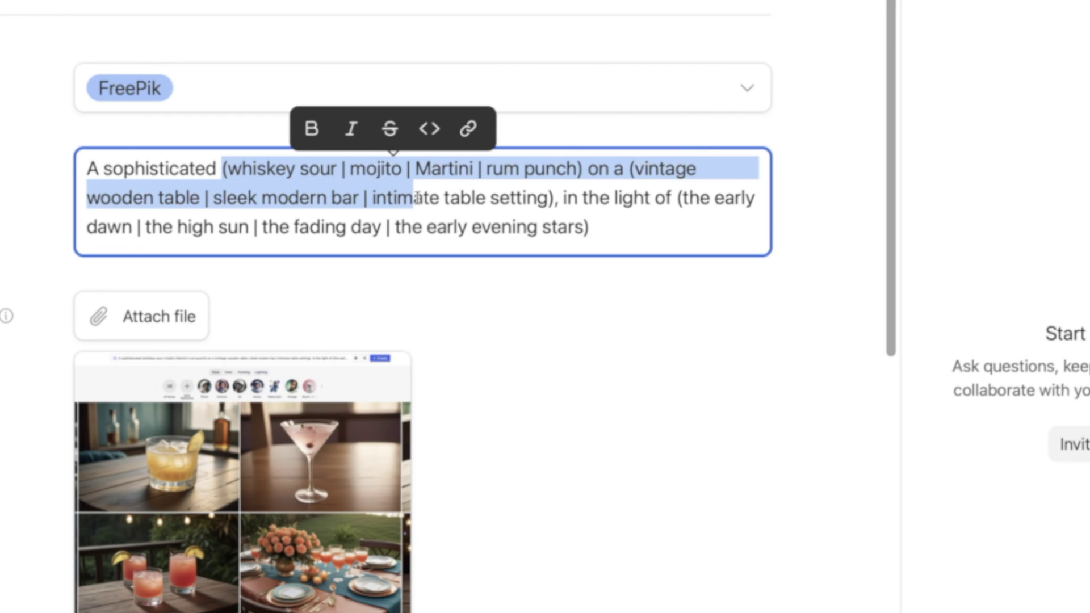
{"action": "left_click", "coordinate": [467, 227]}
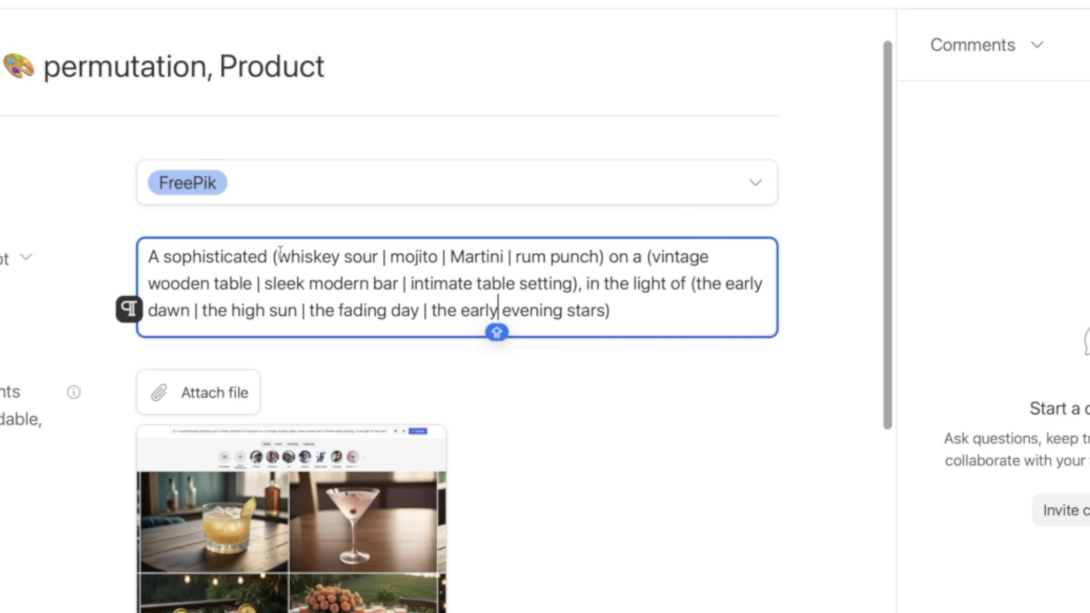
{"action": "left_click_drag", "start_coordinate": [273, 257], "coordinate": [611, 257]}
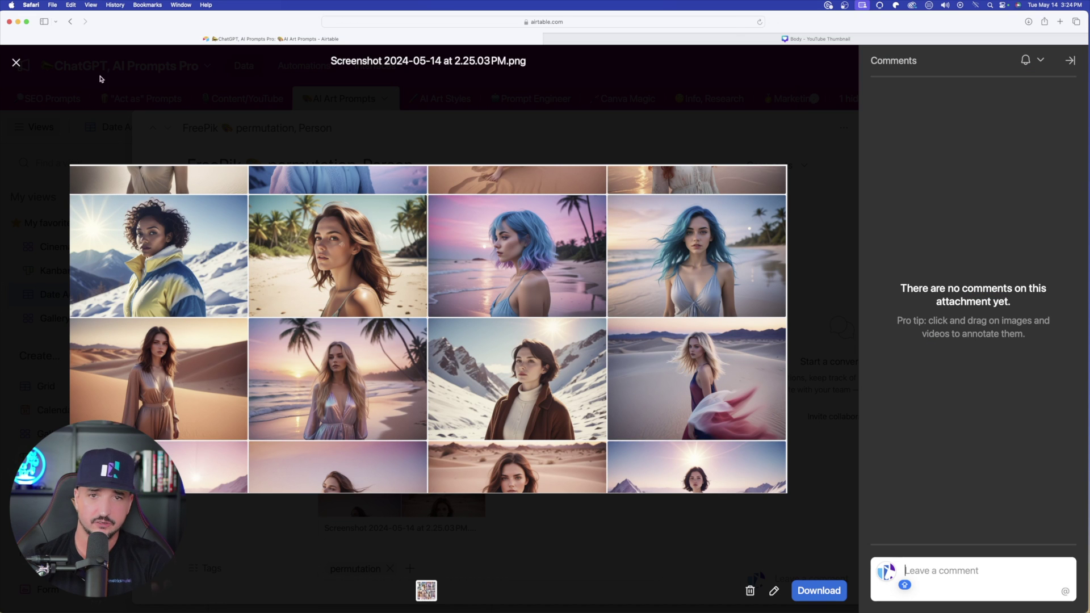
Close the enlarged portrait grid and highlight the hair colour, location and lighting options in the stunningly beautiful woman prompt
{"action": "left_click", "coordinate": [16, 62]}
{"action": "scroll", "coordinate": [401, 242], "scroll_direction": "down", "scroll_amount": 1}
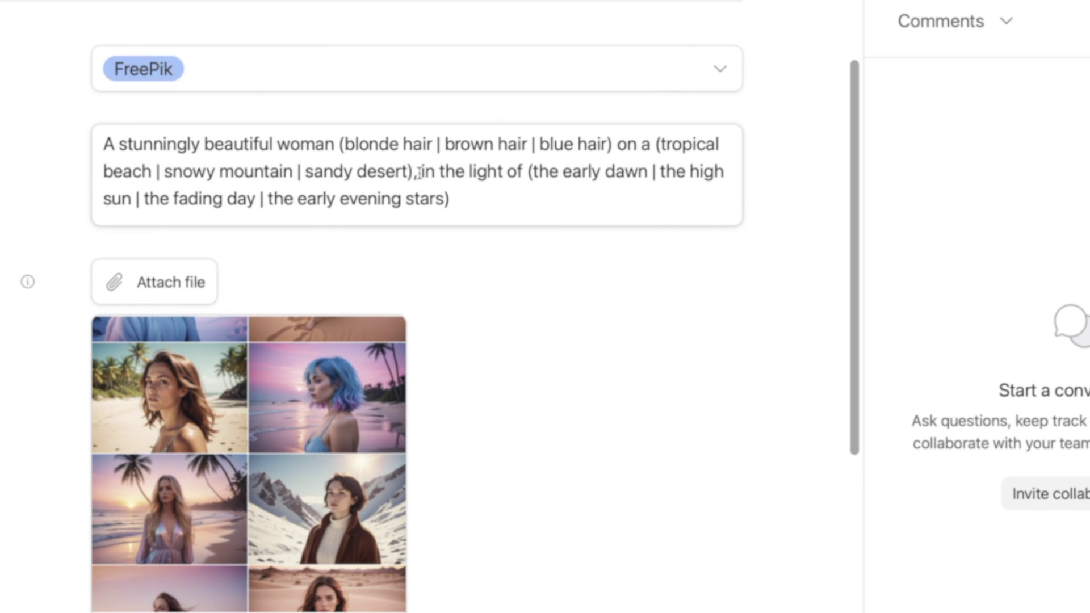
{"action": "left_click_drag", "start_coordinate": [339, 143], "coordinate": [612, 145]}
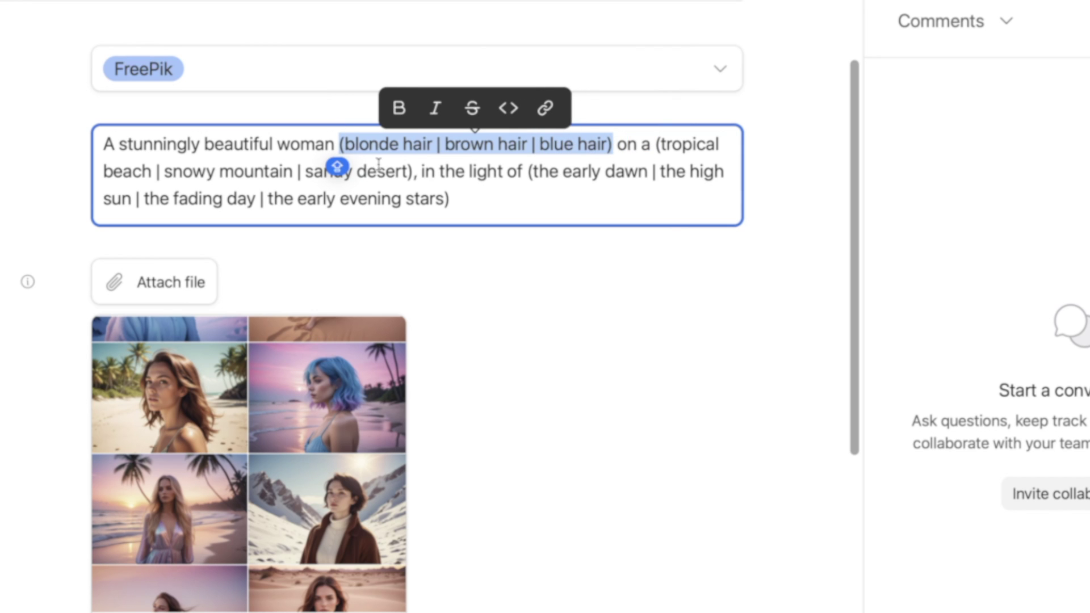
{"action": "left_click", "coordinate": [450, 199]}
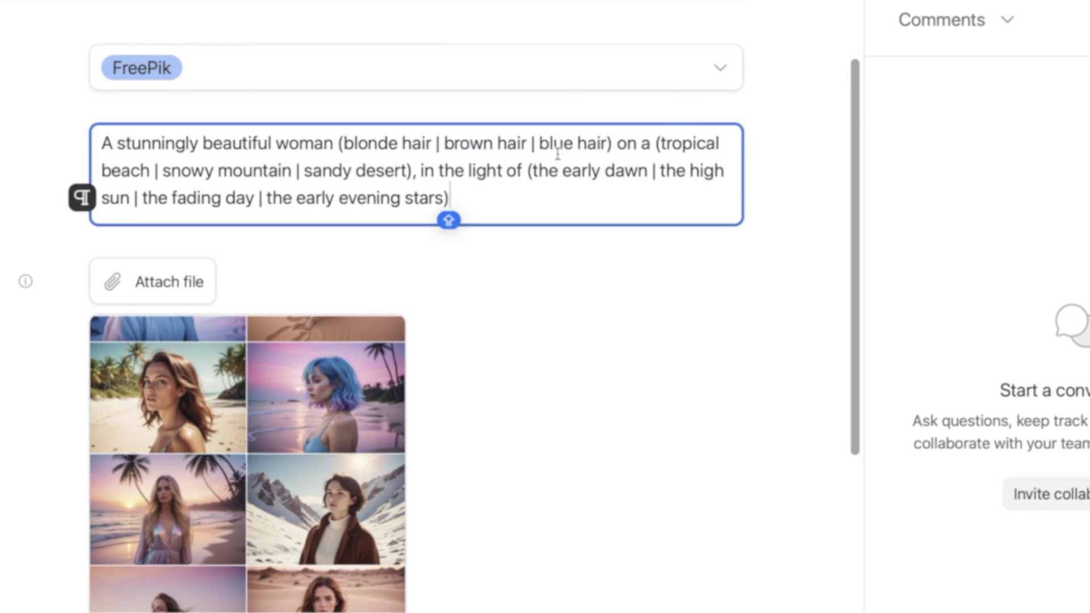
{"action": "left_click_drag", "start_coordinate": [656, 144], "coordinate": [730, 172]}
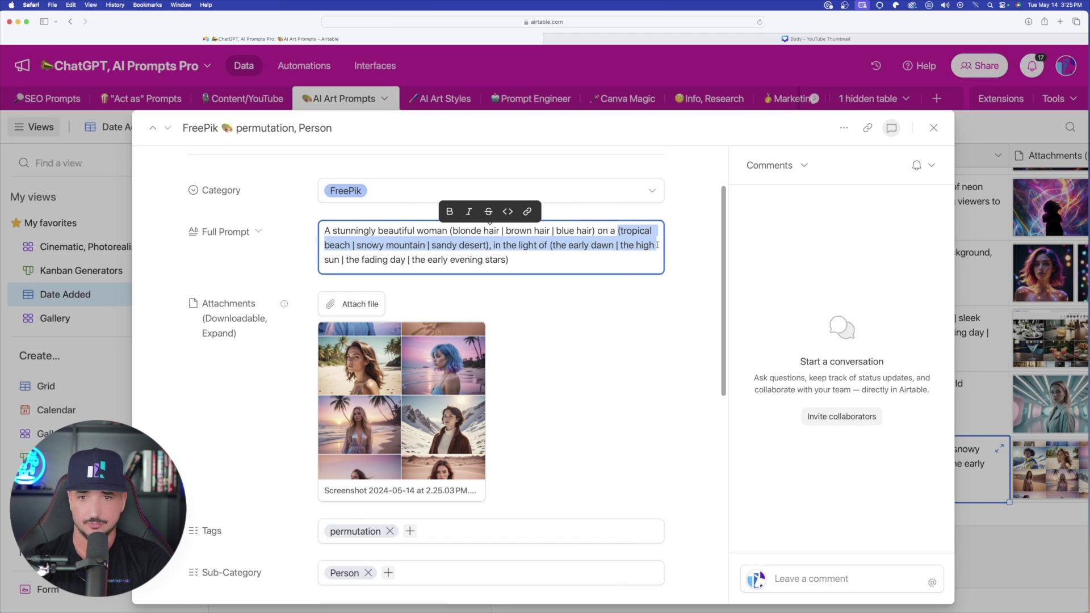
{"action": "left_click_drag", "start_coordinate": [658, 244], "coordinate": [595, 246]}
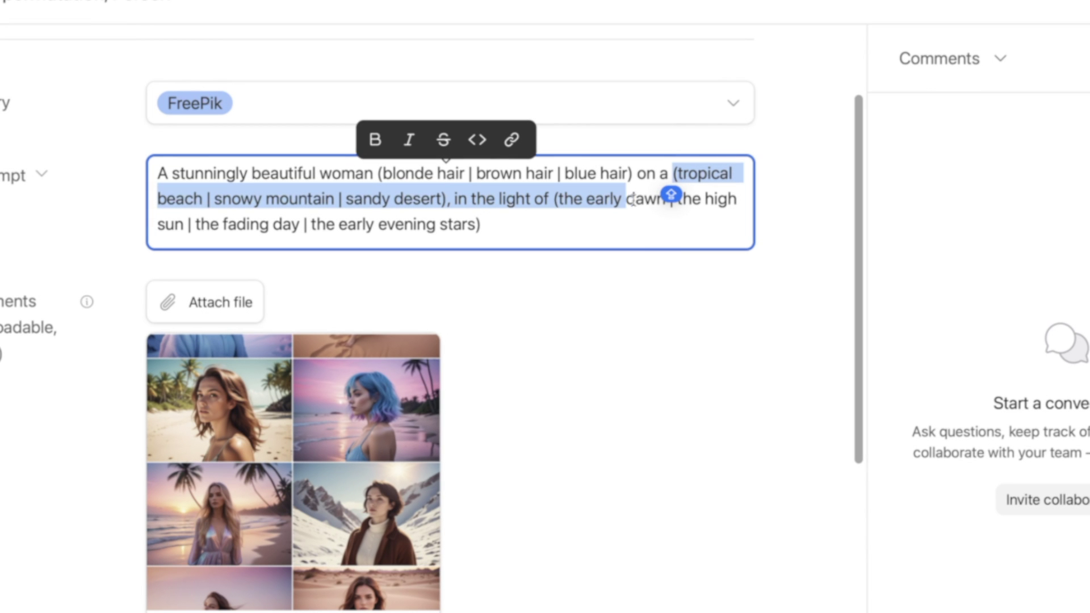
{"action": "left_click_drag", "start_coordinate": [633, 200], "coordinate": [648, 221]}
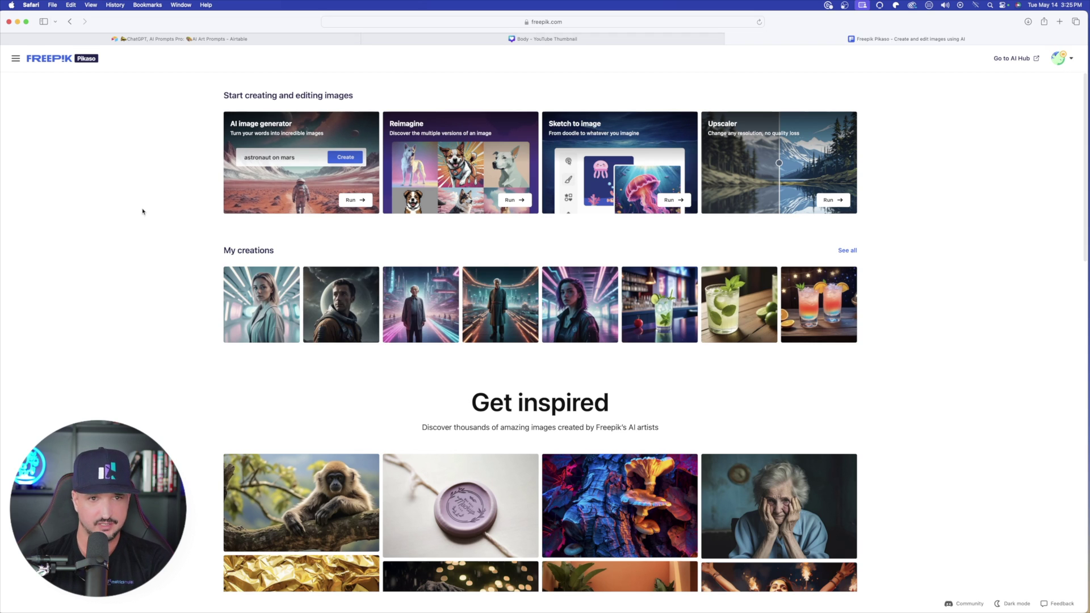
Open Freepik's AI image generator, and copy the text "Portrait of a (woman | man) in a futuristic city" from the Canva design
{"action": "left_click", "coordinate": [354, 201]}
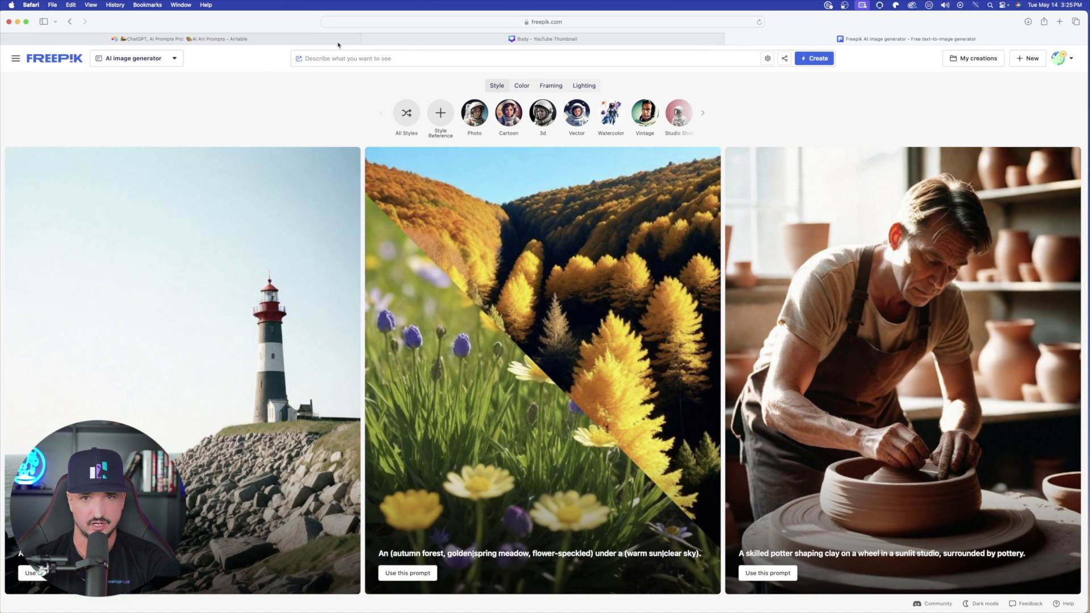
{"action": "mouse_move", "coordinate": [496, 41]}
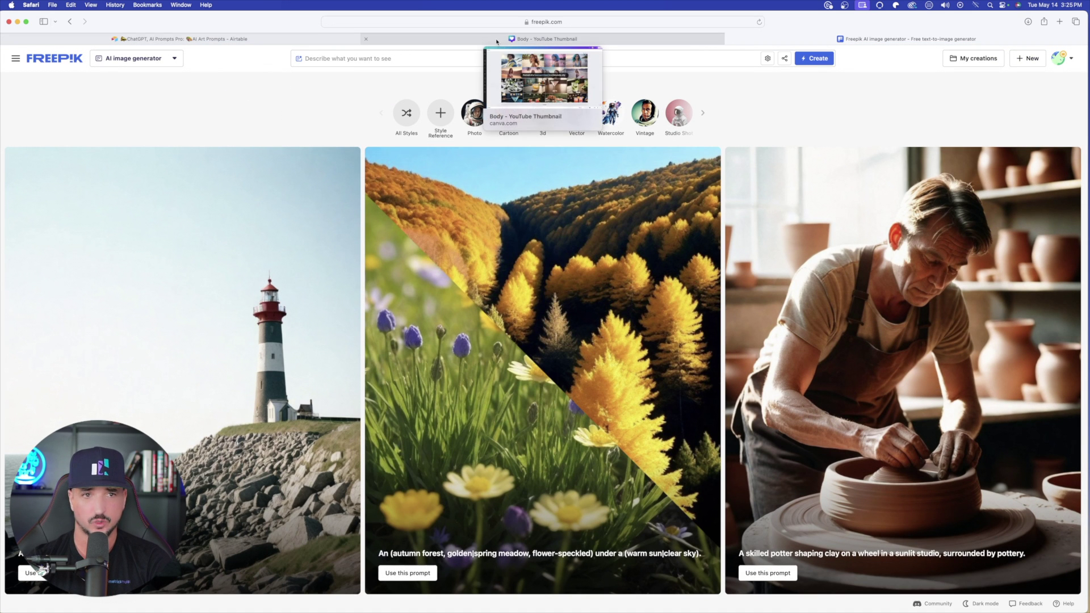
{"action": "left_click", "coordinate": [392, 40]}
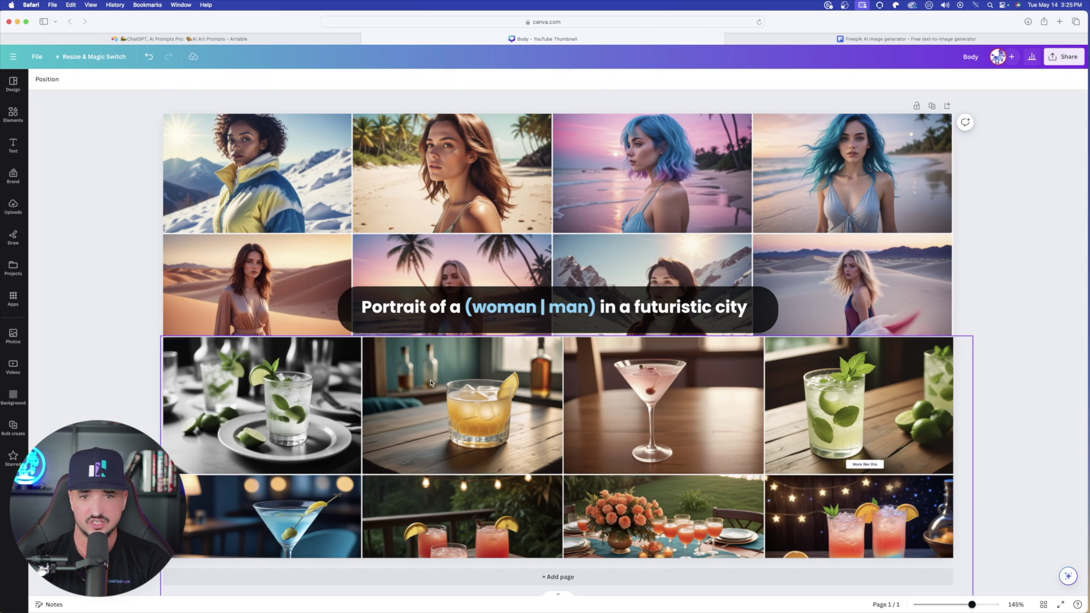
{"action": "left_click", "coordinate": [365, 304]}
{"action": "key", "text": "super+a"}
{"action": "key", "text": "super+c"}
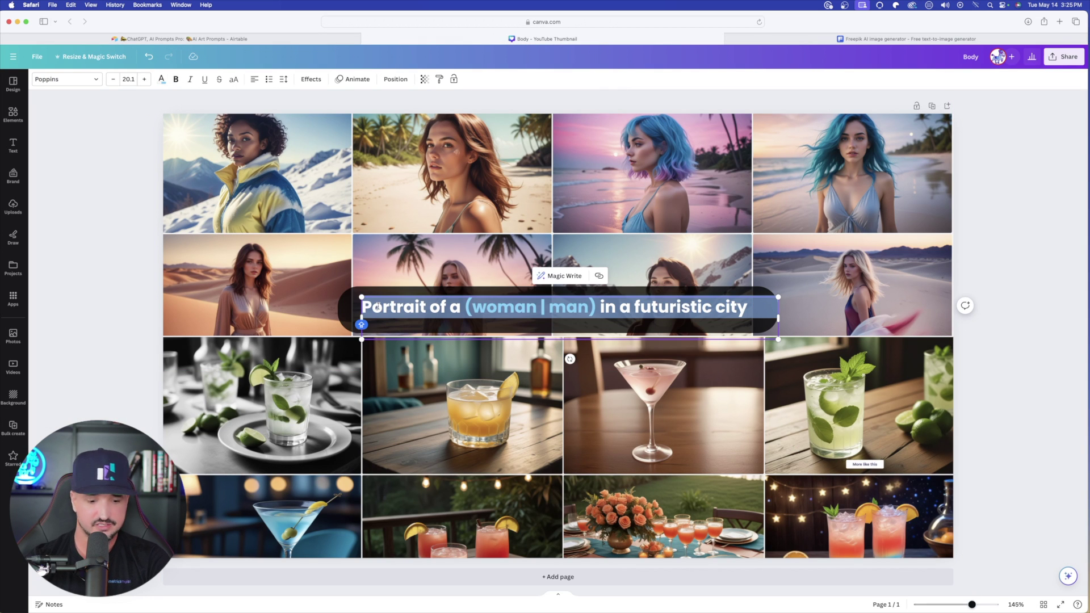
In Freepik's AI image generator, paste "Portrait of a (woman | man) in a futuristic city" as the prompt and apply the Photo style
{"action": "left_click", "coordinate": [810, 41]}
{"action": "left_click", "coordinate": [482, 63]}
{"action": "key", "text": "super+v"}
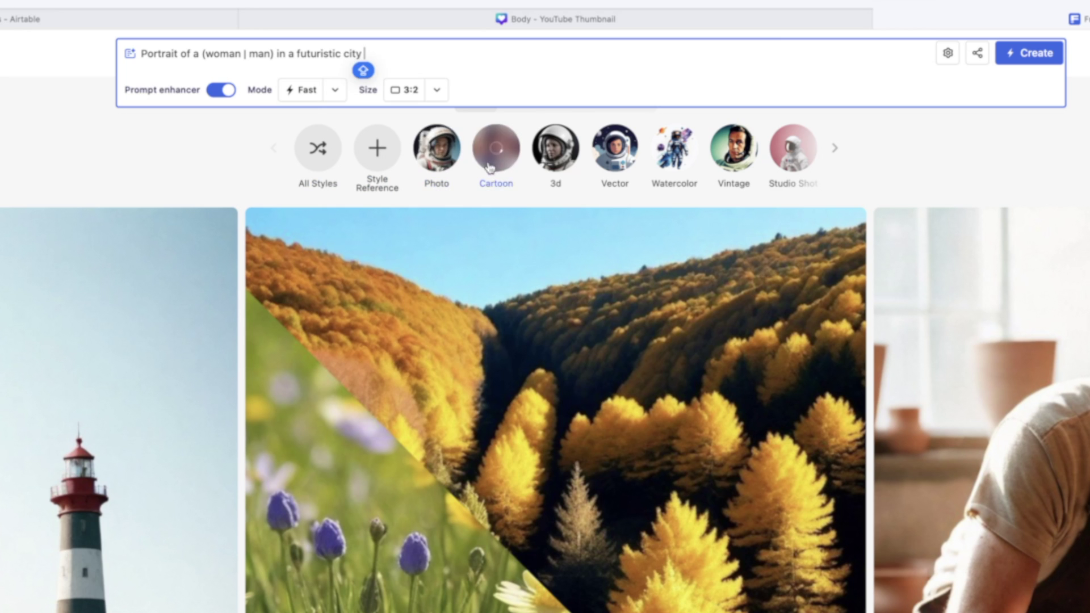
{"action": "left_click", "coordinate": [442, 153]}
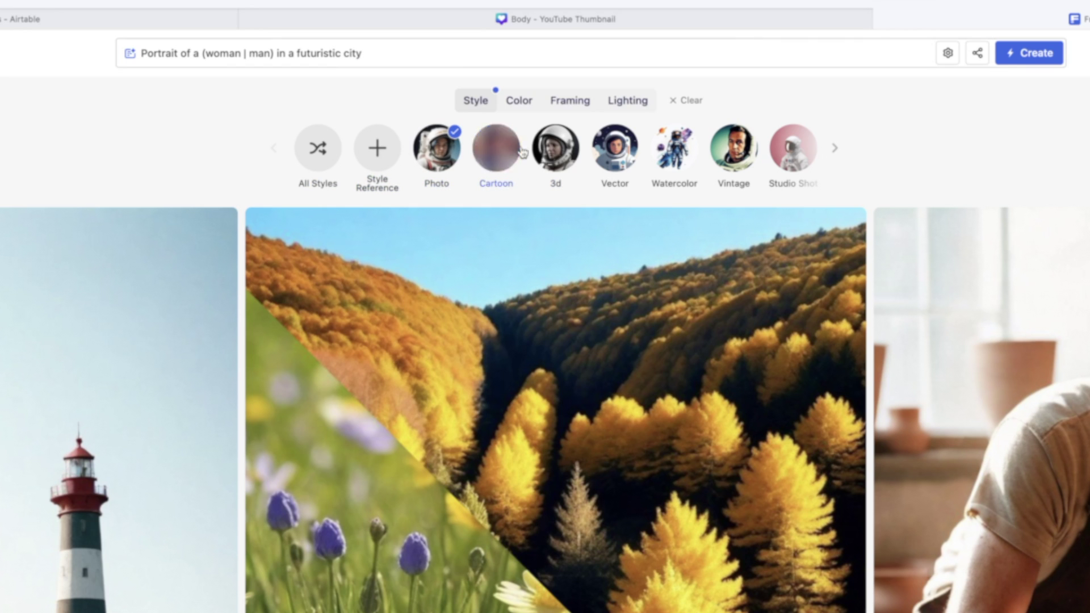
Browse the Color, Framing and Lighting presets, return to the Style presets, and generate the images
{"action": "left_click", "coordinate": [519, 100]}
{"action": "left_click", "coordinate": [582, 101]}
{"action": "left_click", "coordinate": [630, 101]}
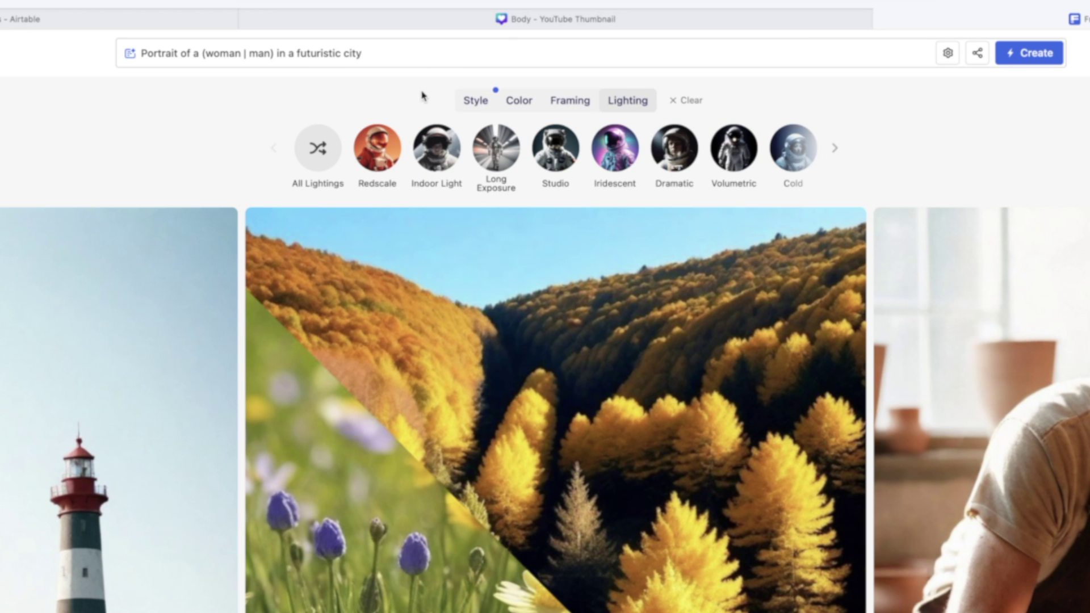
{"action": "left_click", "coordinate": [487, 106]}
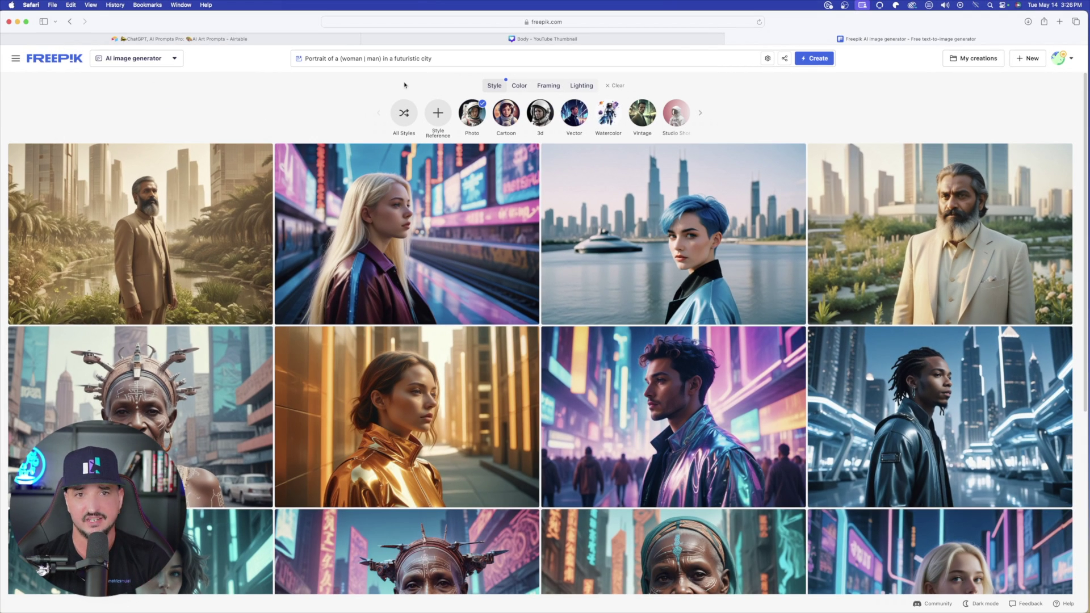
Look through the generated futuristic city portraits to compare the woman and man variations
{"action": "scroll", "coordinate": [576, 306], "scroll_direction": "down", "scroll_amount": 7}
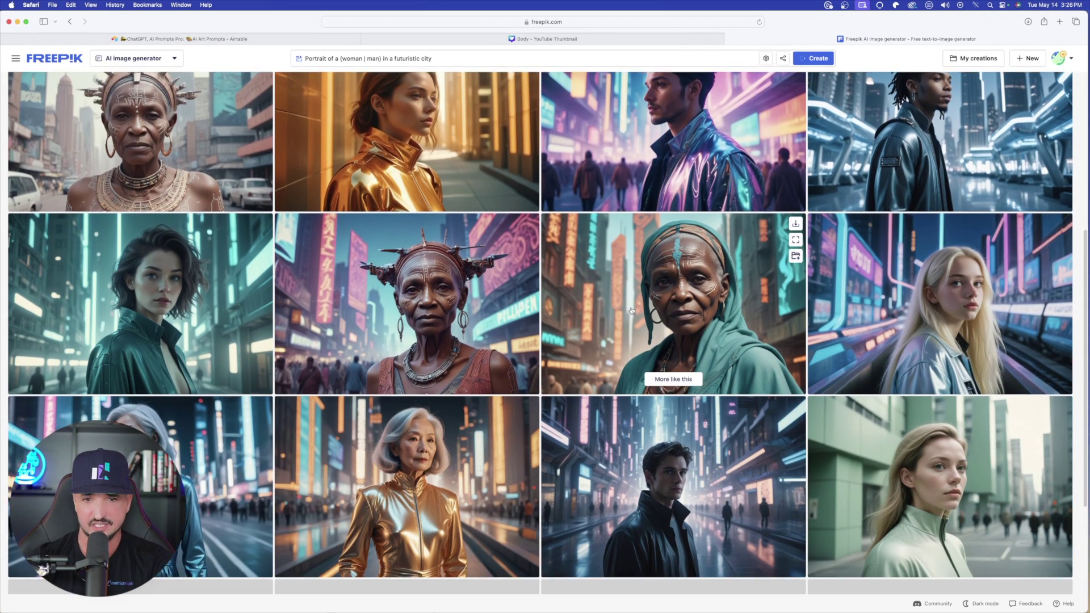
{"action": "scroll", "coordinate": [575, 306], "scroll_direction": "down", "scroll_amount": 2}
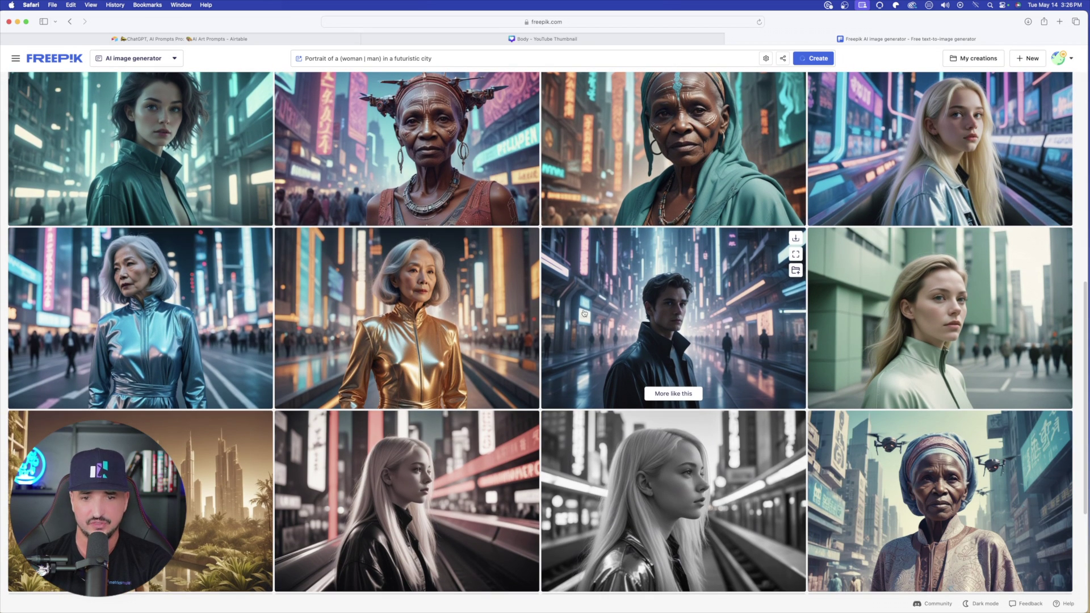
{"action": "scroll", "coordinate": [557, 266], "scroll_direction": "down", "scroll_amount": 10}
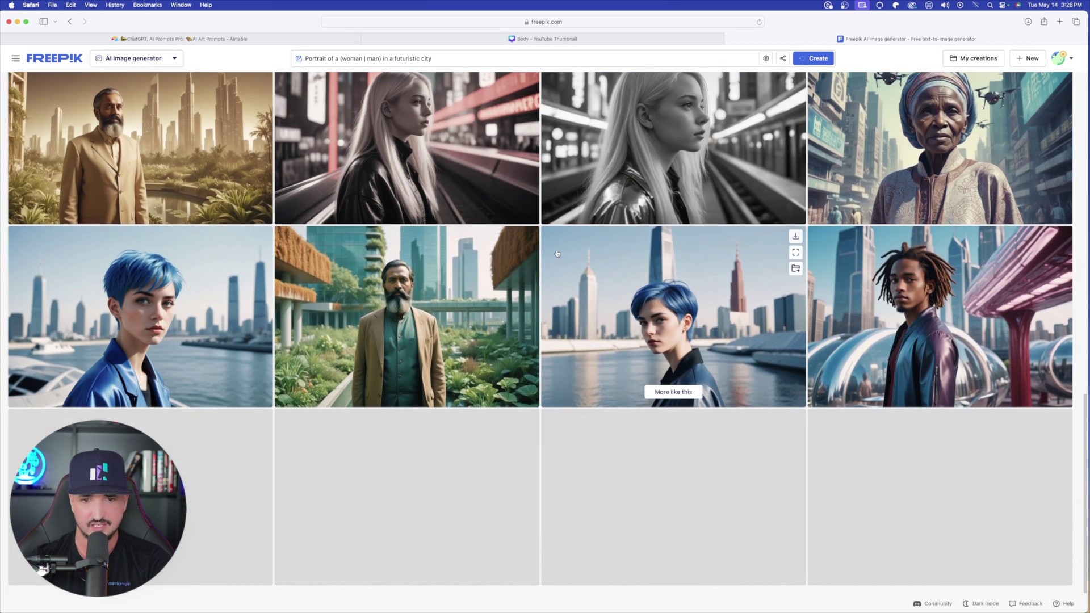
{"action": "scroll", "coordinate": [564, 269], "scroll_direction": "down", "scroll_amount": 3}
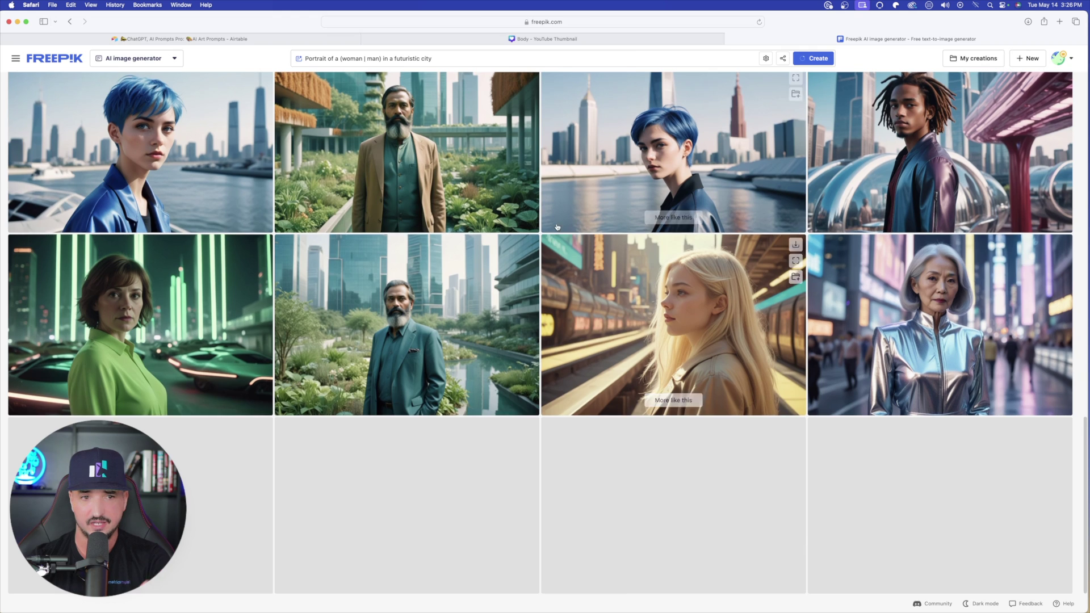
Switch to the Airtable prompt database and copy the "Cinematic style, wide angle portrait of a (Man | Woman) in an (interstellar | futuristic) world" prompt
{"action": "key", "text": "ctrl+Tab"}
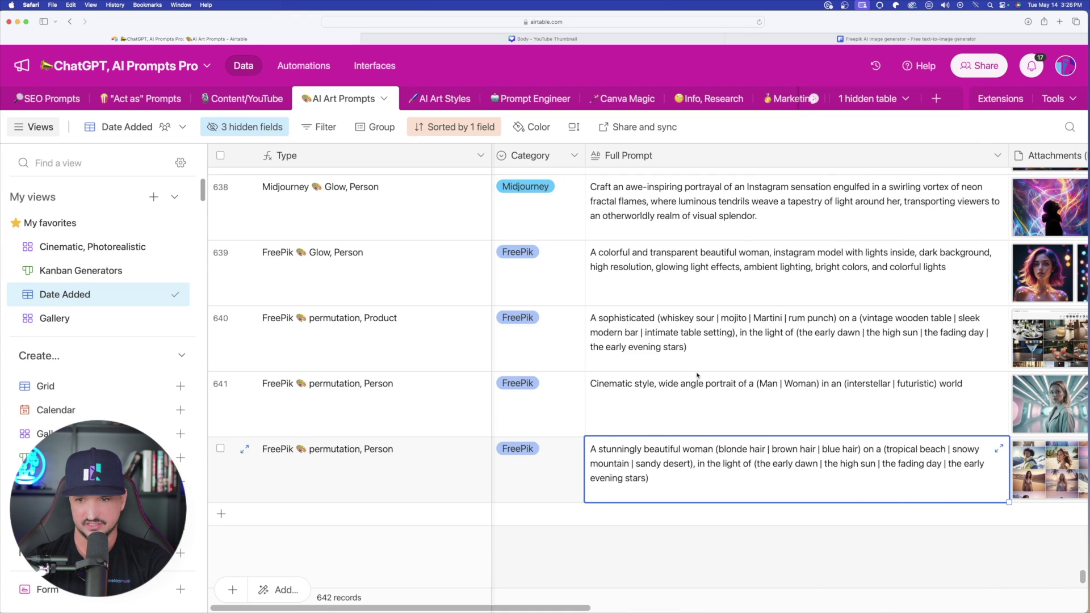
{"action": "left_click", "coordinate": [743, 409]}
{"action": "scroll", "coordinate": [743, 410], "scroll_direction": "right", "scroll_amount": 3}
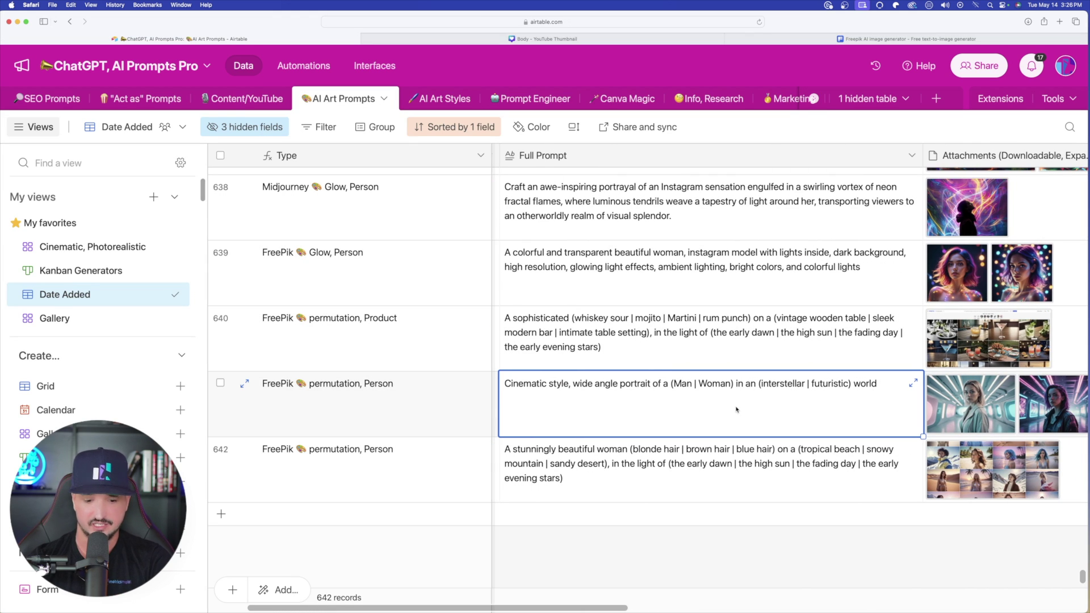
{"action": "key", "text": "super+c"}
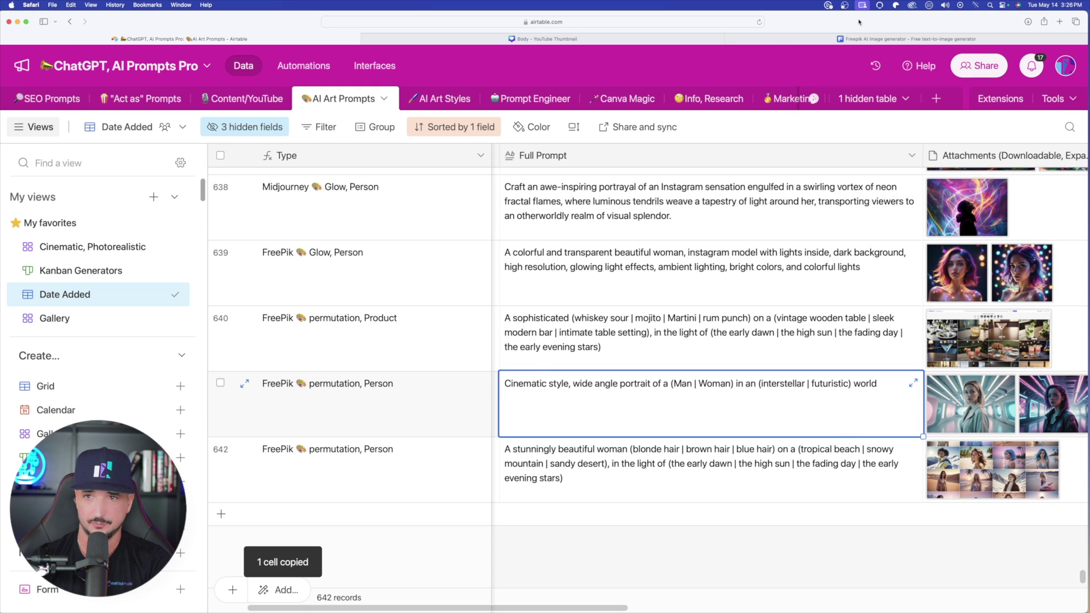
In Freepik's AI image generator, replace the prompt with "Cinematic style, wide angle portrait of a (Man | Woman) in an (interstellar | futuristic) world"
{"action": "left_click", "coordinate": [850, 37]}
{"action": "left_click", "coordinate": [519, 35]}
{"action": "key", "text": "super+a"}
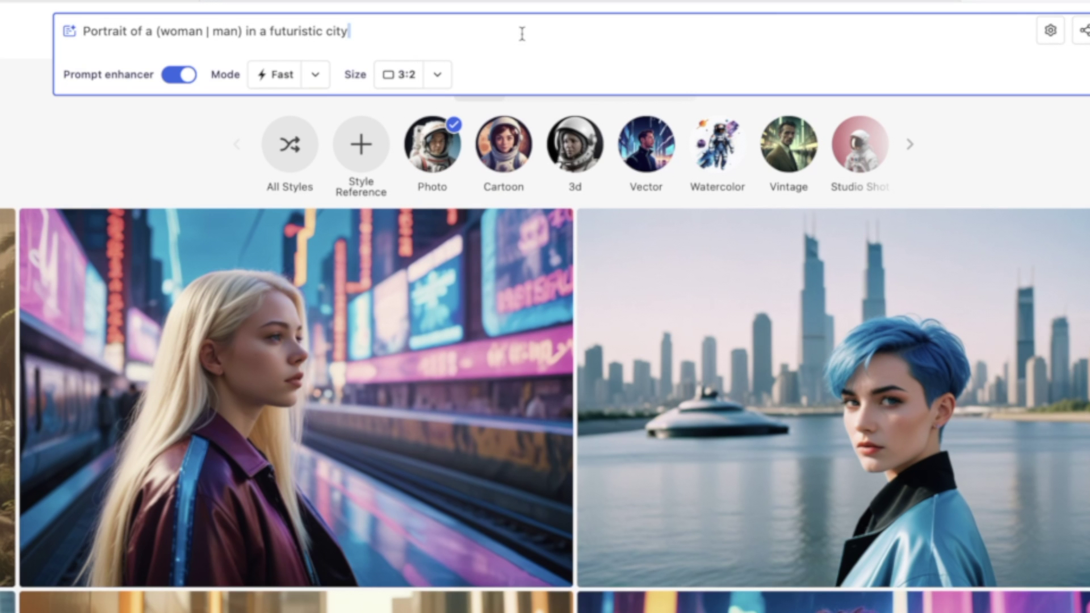
{"action": "key", "text": "super+v"}
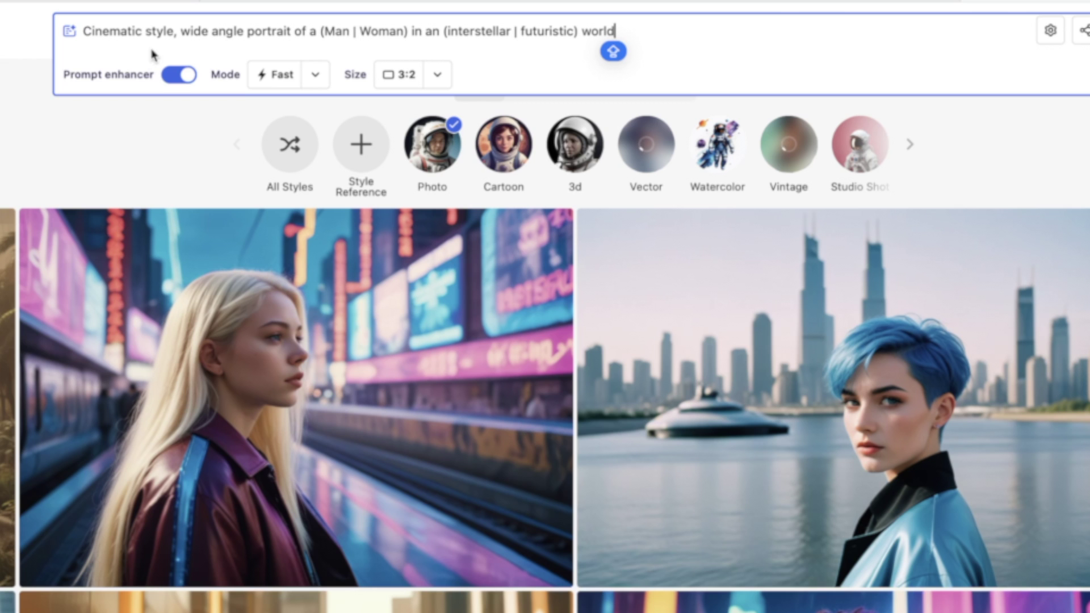
{"action": "left_click", "coordinate": [496, 59]}
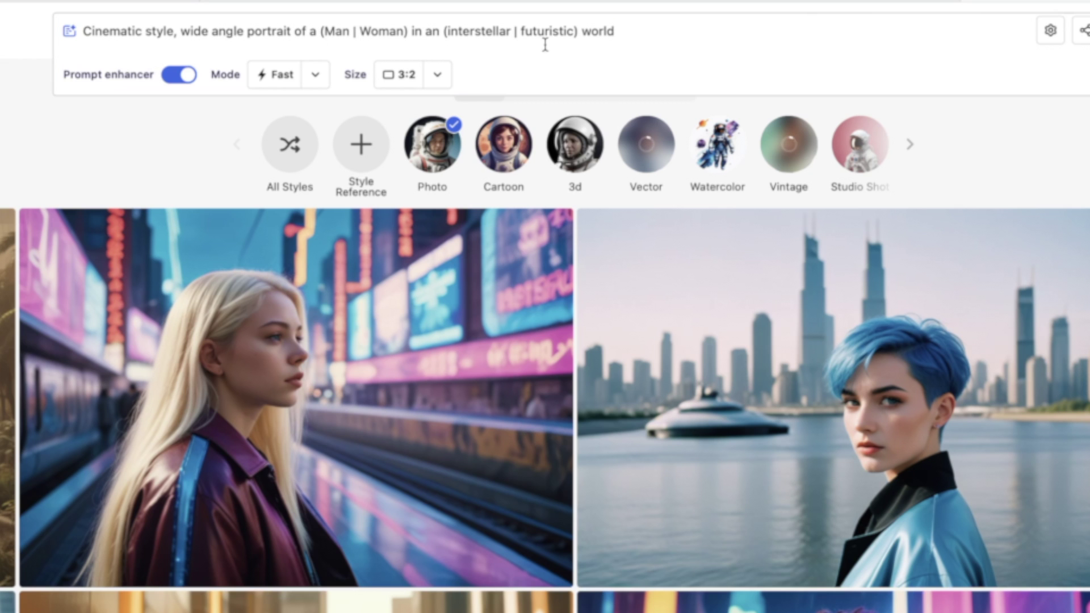
Replace "interstellar" in the prompt with "pixar style animated" and generate the images
{"action": "double_click", "coordinate": [477, 31]}
{"action": "type", "text": "pixar style animated"}
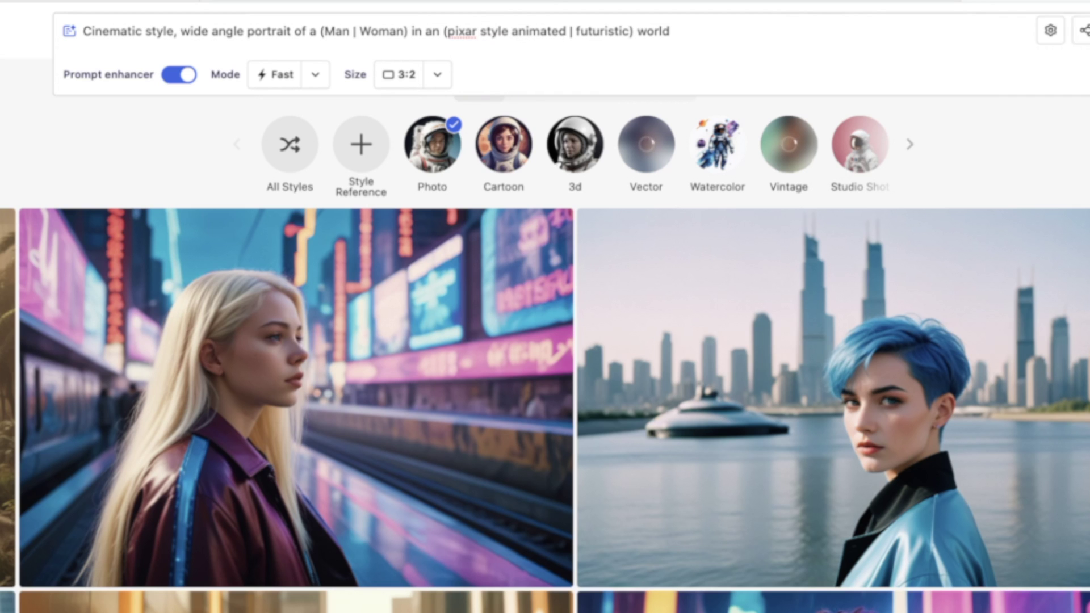
{"action": "key", "text": "Return"}
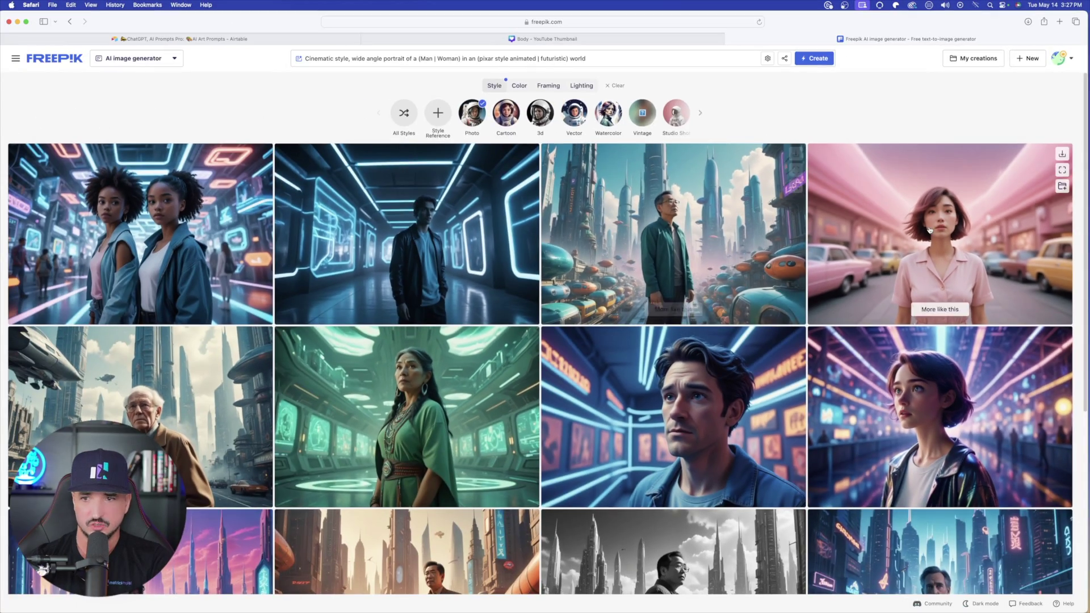
Look through the generated cinematic portraits, enlarging the pink-street woman and the neon-lit woman, to compare the animated and futuristic variations
{"action": "left_click", "coordinate": [930, 230]}
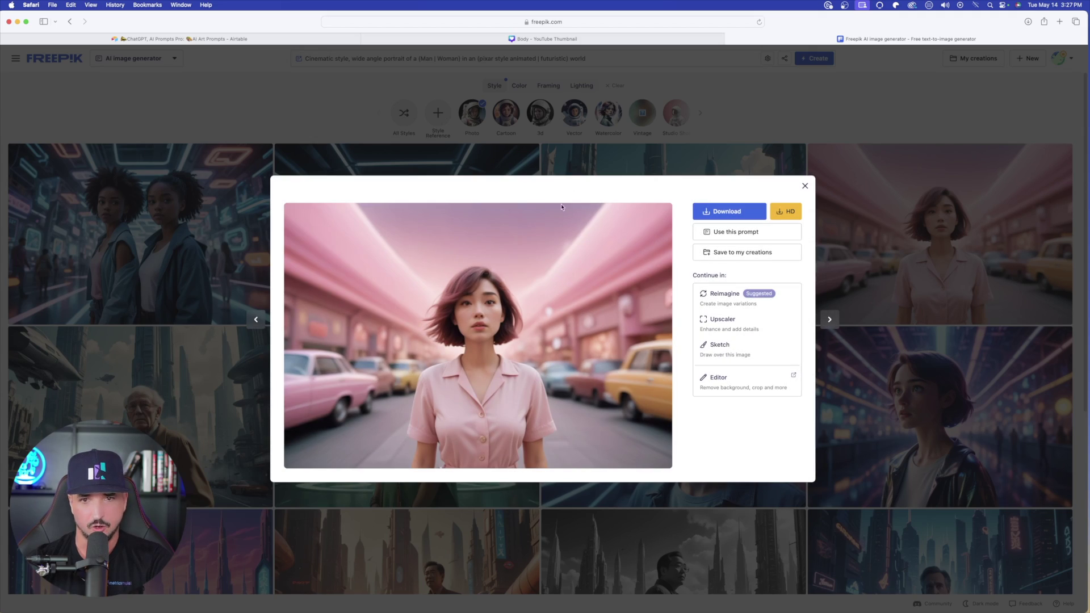
{"action": "left_click", "coordinate": [640, 151]}
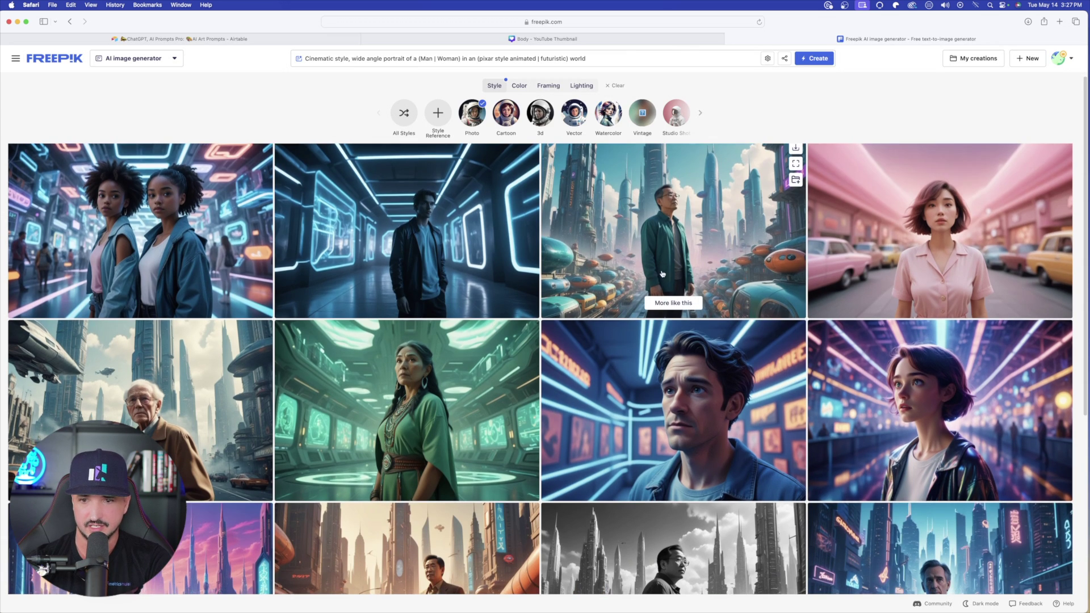
{"action": "scroll", "coordinate": [676, 278], "scroll_direction": "down", "scroll_amount": 3}
{"action": "left_click", "coordinate": [945, 287]}
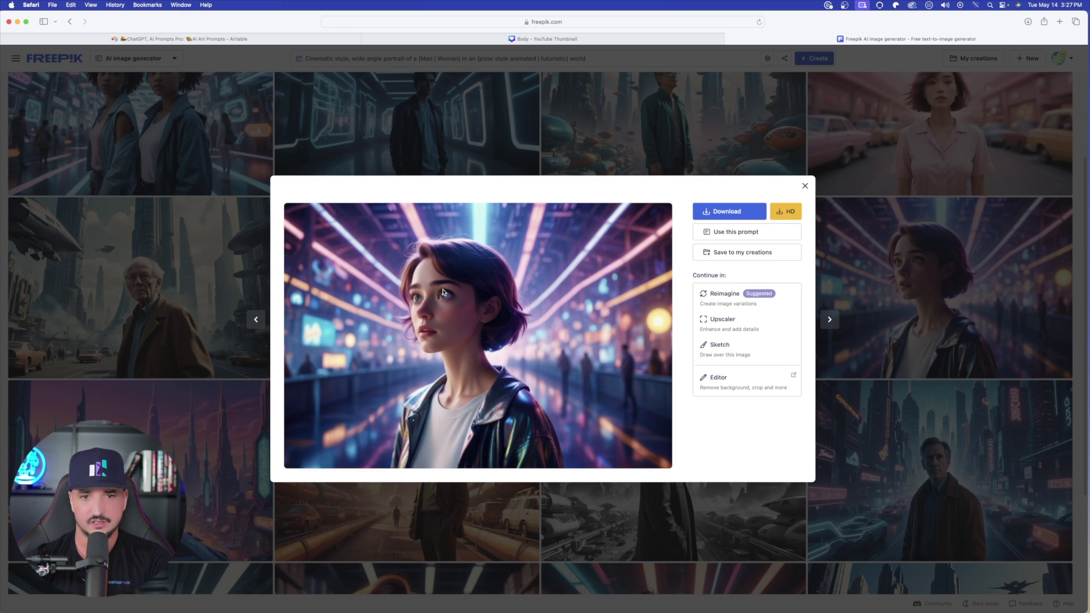
{"action": "left_click", "coordinate": [659, 119]}
{"action": "scroll", "coordinate": [625, 227], "scroll_direction": "down", "scroll_amount": 5}
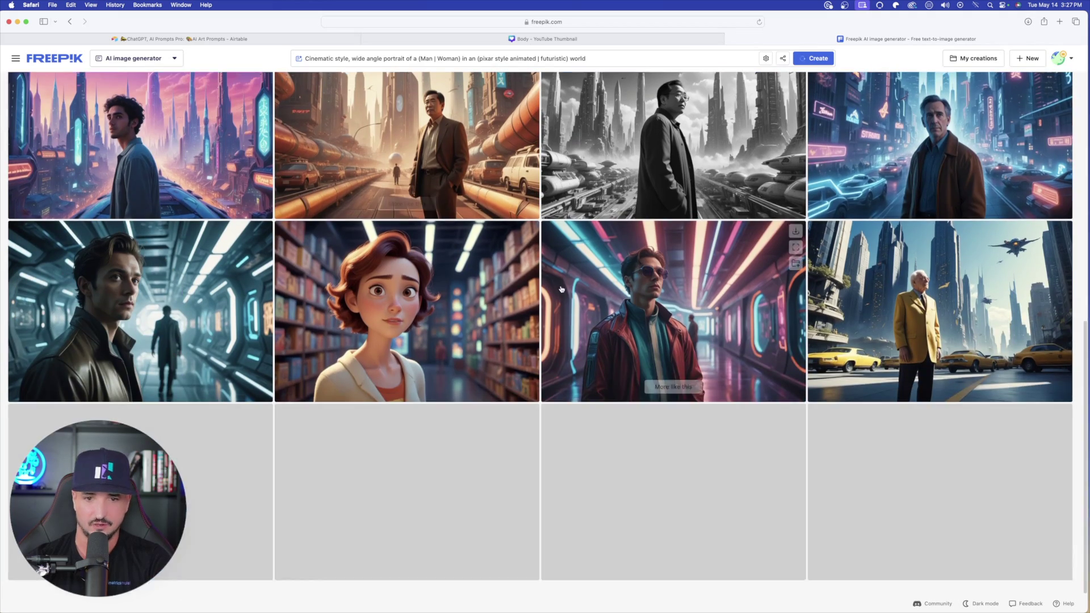
{"action": "scroll", "coordinate": [568, 257], "scroll_direction": "down", "scroll_amount": 3}
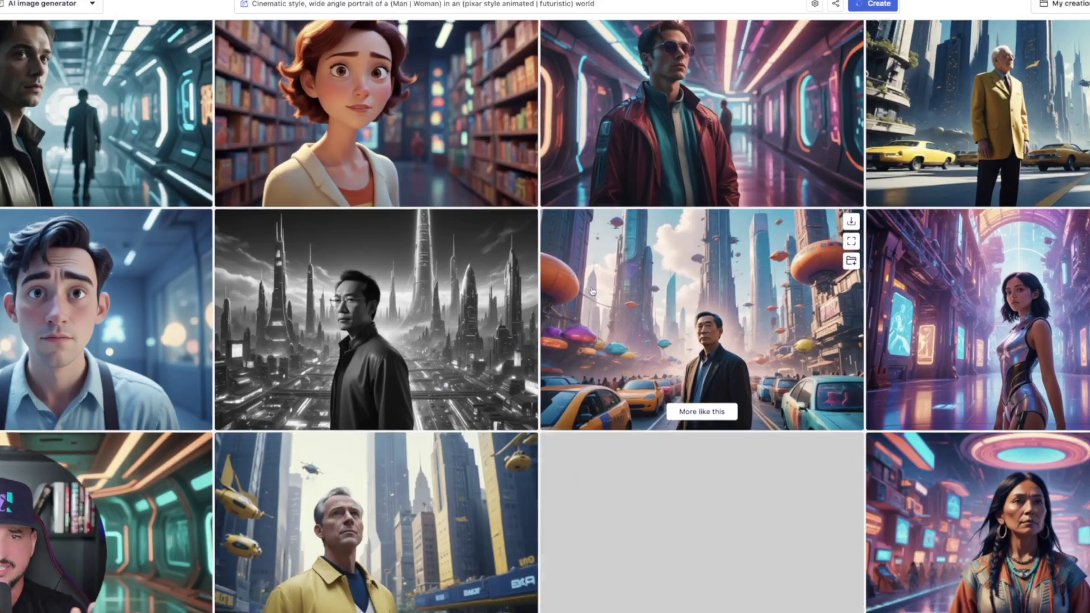
{"action": "scroll", "coordinate": [592, 291], "scroll_direction": "down", "scroll_amount": 4}
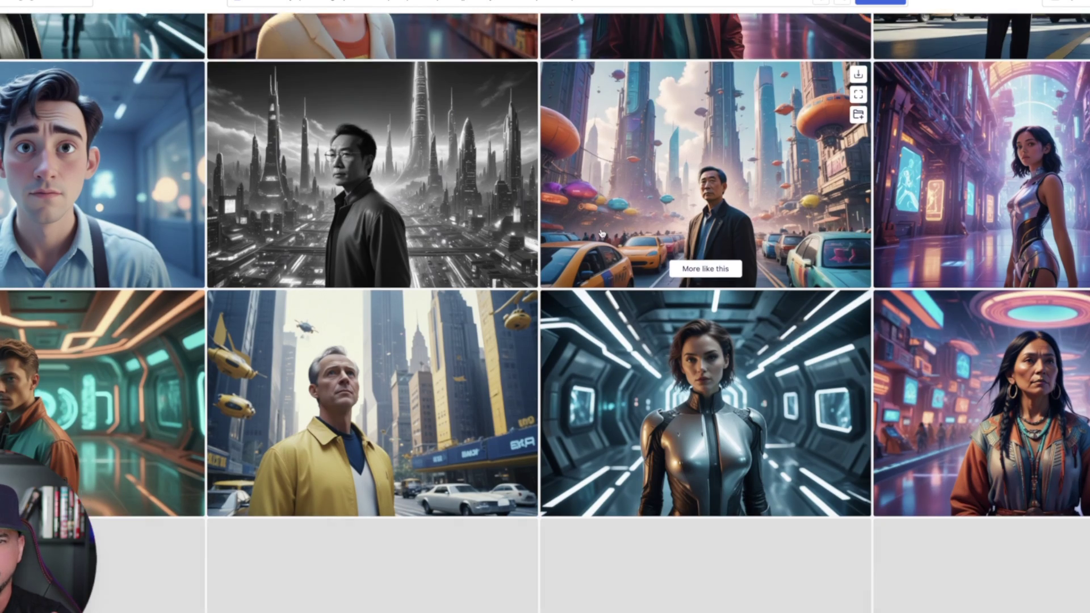
{"action": "scroll", "coordinate": [625, 268], "scroll_direction": "down", "scroll_amount": 5}
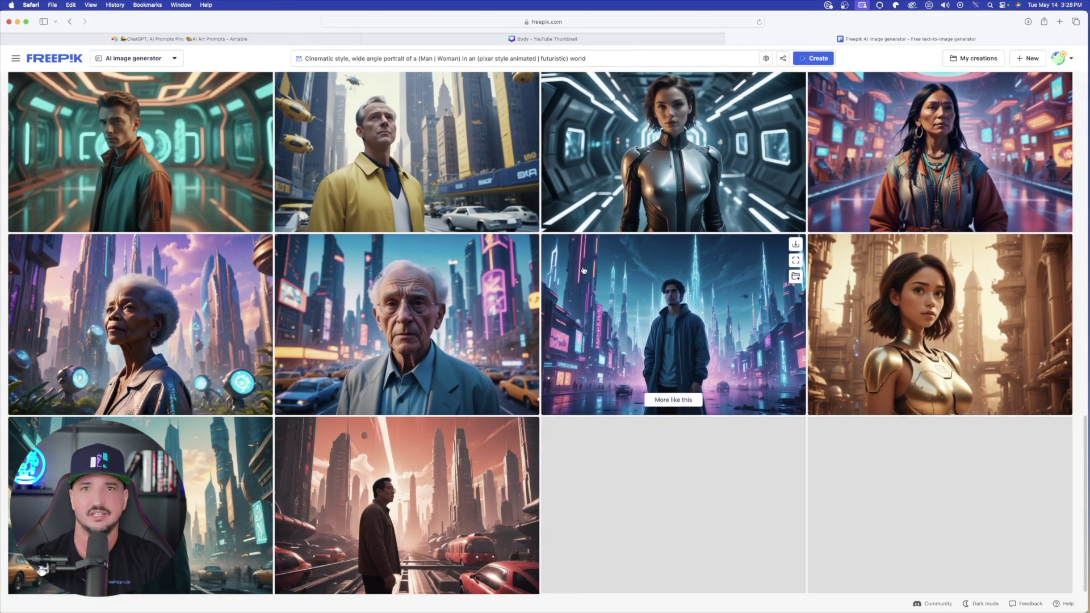
{"action": "scroll", "coordinate": [582, 271], "scroll_direction": "down", "scroll_amount": 3}
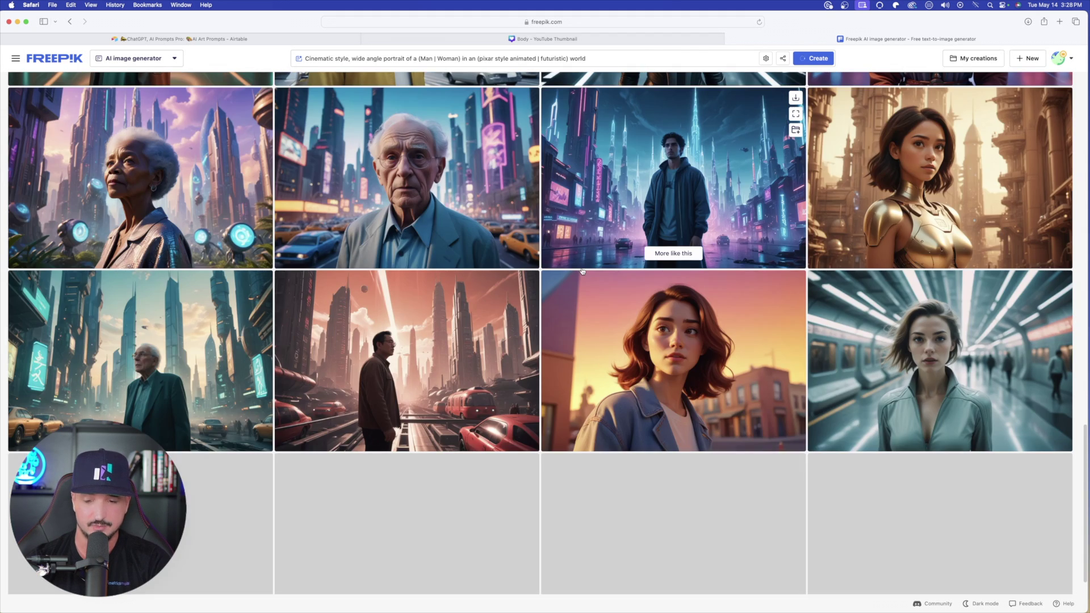
Copy the Airtable prompt starting "A sophisticated (whiskey sour | mojito | Martini | rum punch)", return to Freepik and select its current prompt text
{"action": "key", "text": "ctrl+Tab"}
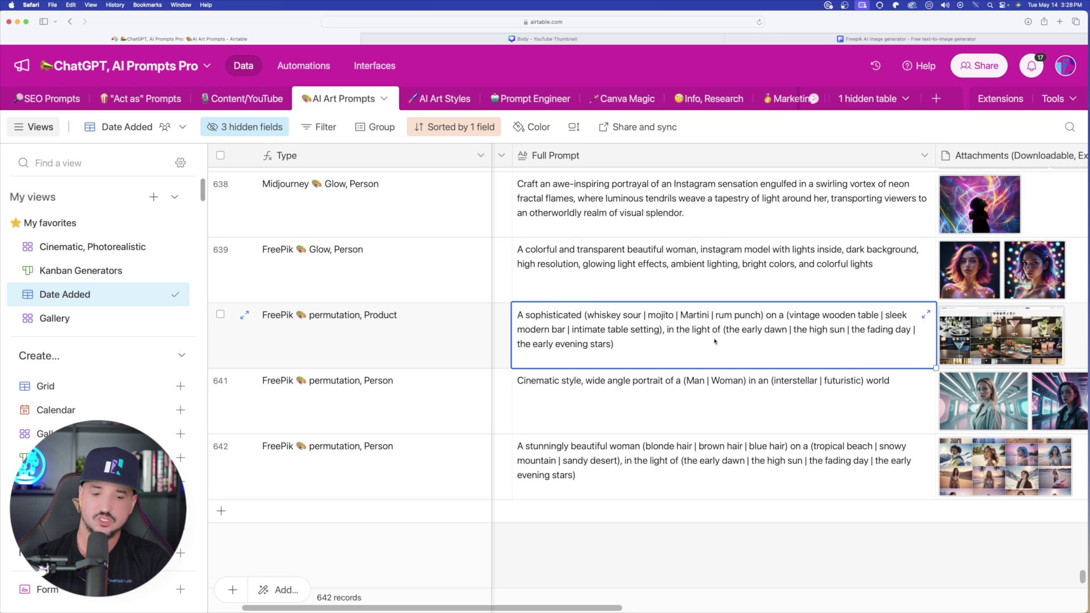
{"action": "key", "text": "super+c"}
{"action": "left_click", "coordinate": [853, 40]}
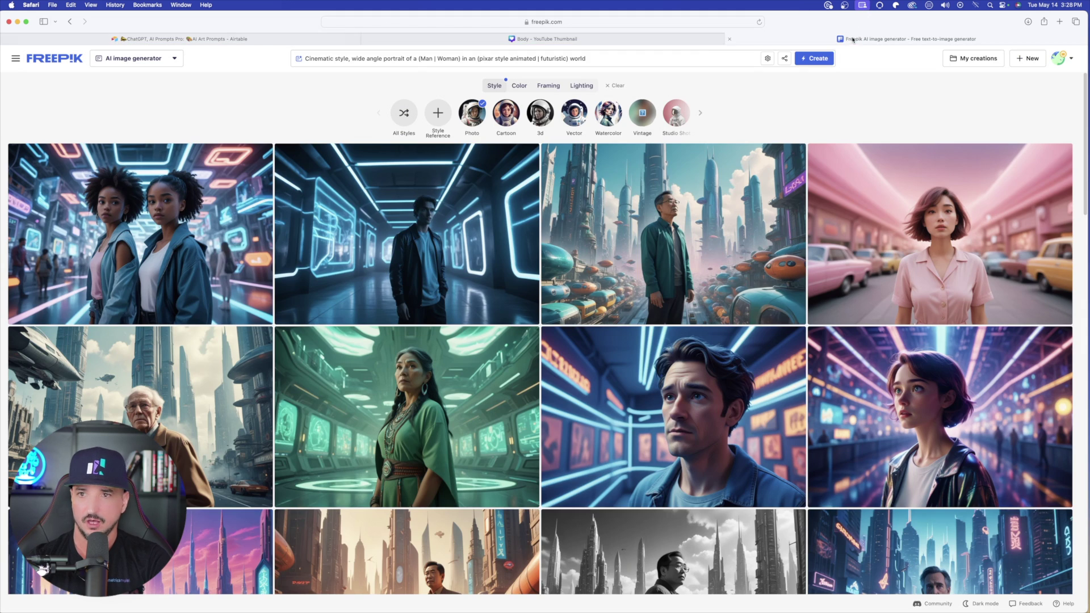
{"action": "triple_click", "coordinate": [477, 58]}
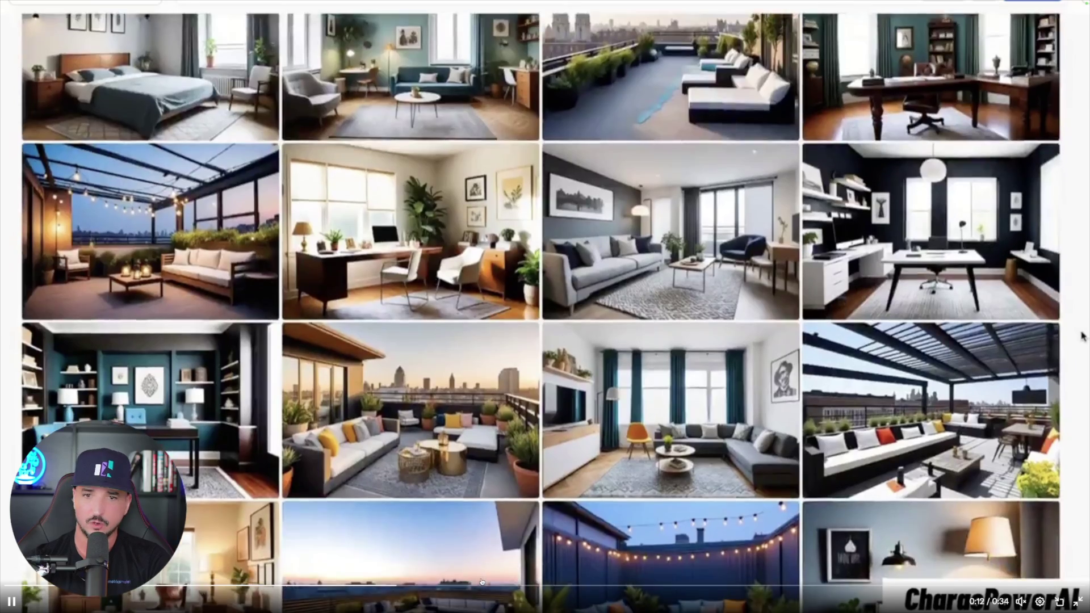
Skip through the full-screen example video of permutation prompt results for interiors and health-conscious people, and close it
{"action": "key", "text": "Left"}
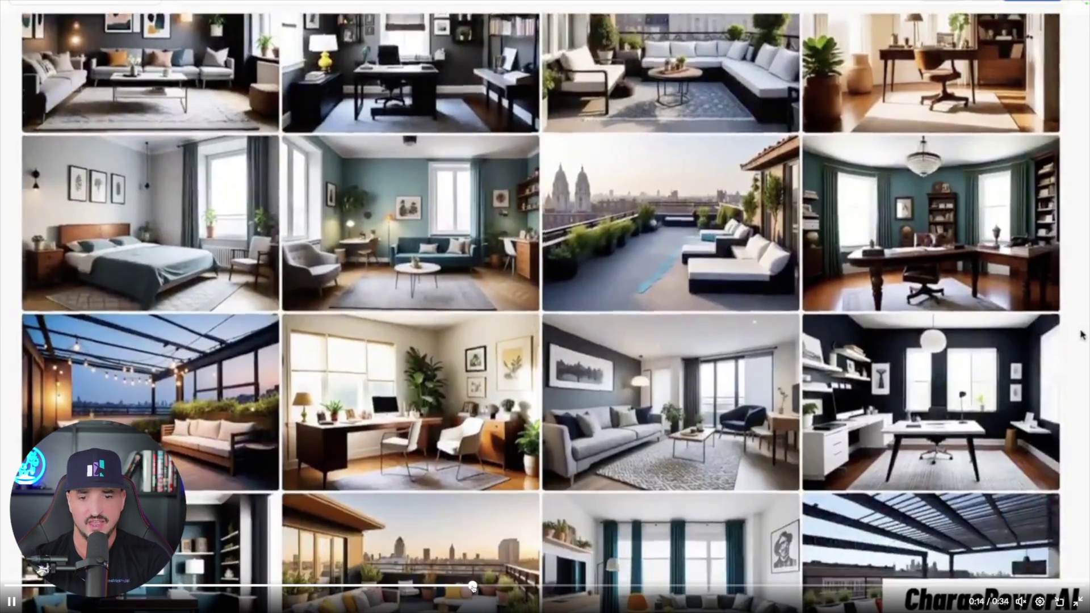
{"action": "left_click", "coordinate": [475, 586]}
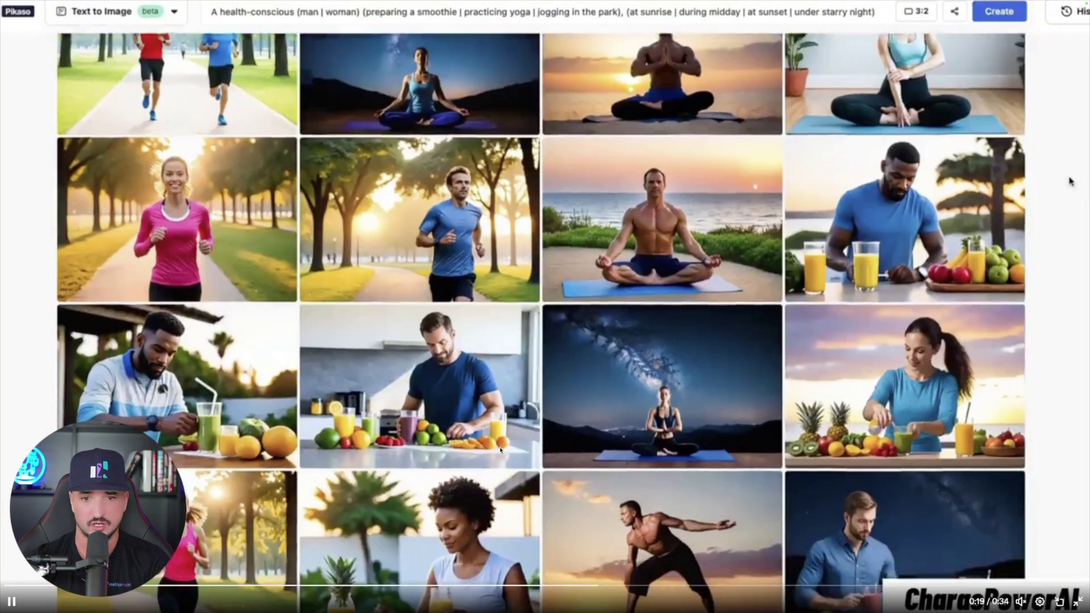
{"action": "key", "text": "Escape"}
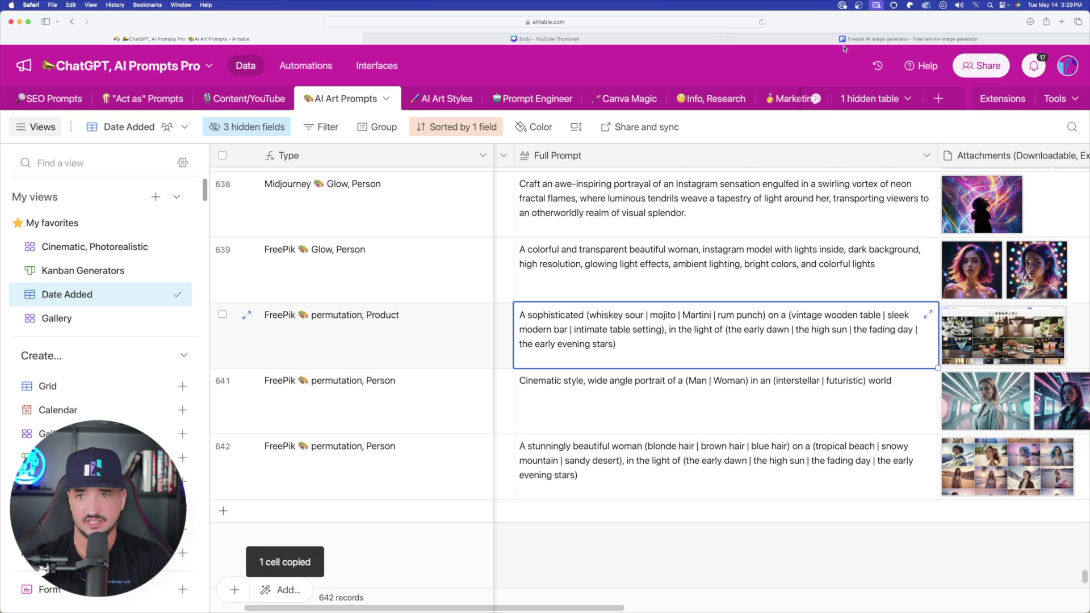
In Freepik's AI image generator, use the copied cocktail permutation prompt and generate the images
{"action": "left_click", "coordinate": [844, 40]}
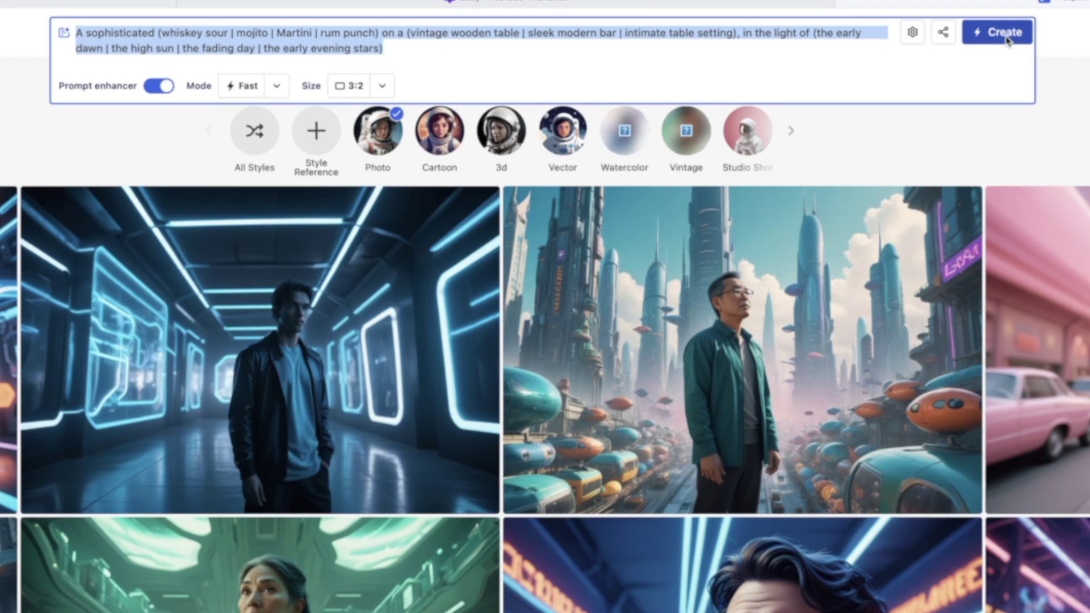
{"action": "left_click", "coordinate": [1003, 32]}
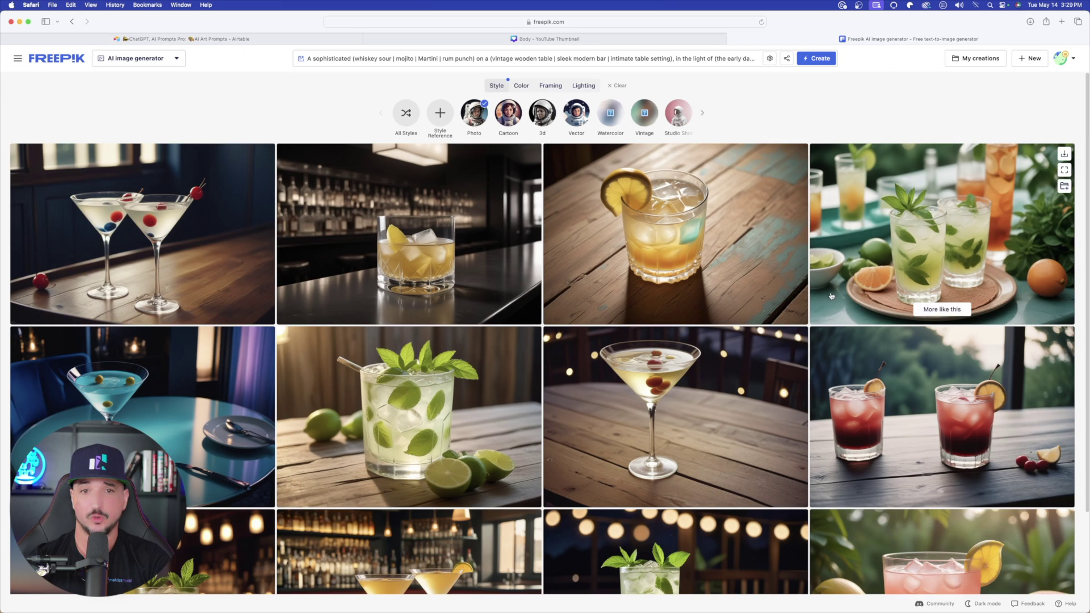
Look through the generated cocktail images to compare the drink, table and lighting variations
{"action": "scroll", "coordinate": [614, 294], "scroll_direction": "down", "scroll_amount": 3}
{"action": "scroll", "coordinate": [614, 295], "scroll_direction": "down", "scroll_amount": 3}
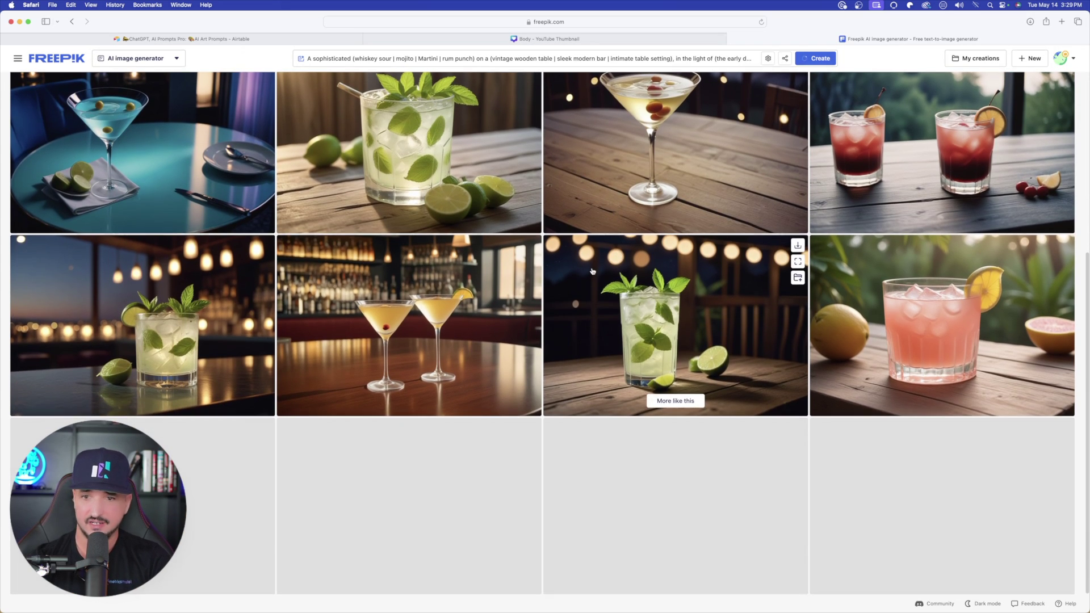
{"action": "scroll", "coordinate": [630, 311], "scroll_direction": "down", "scroll_amount": 3}
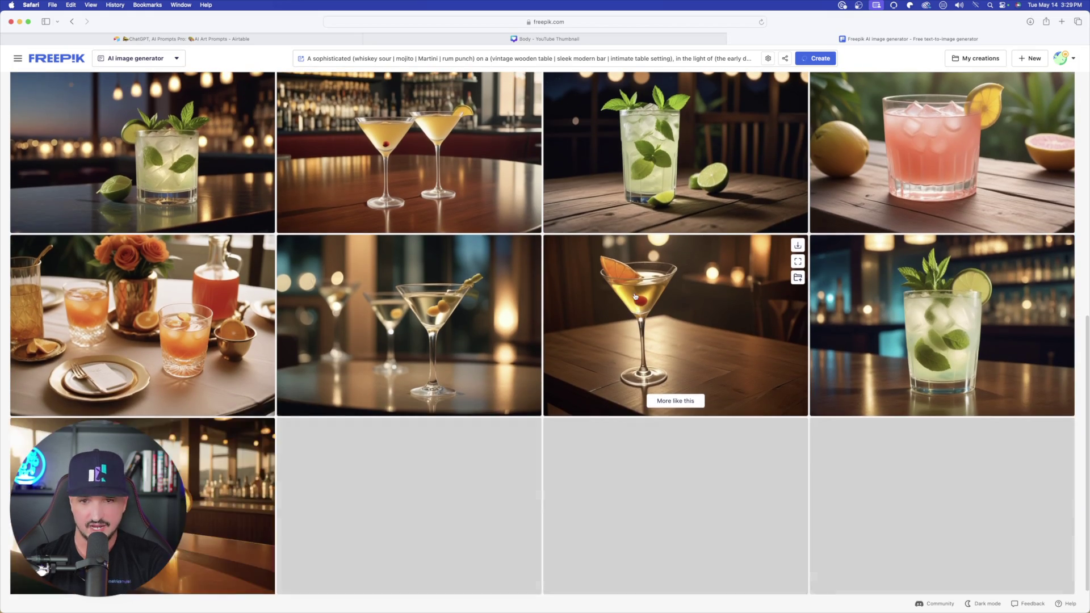
{"action": "scroll", "coordinate": [633, 311], "scroll_direction": "up", "scroll_amount": 5}
{"action": "scroll", "coordinate": [636, 309], "scroll_direction": "up", "scroll_amount": 3}
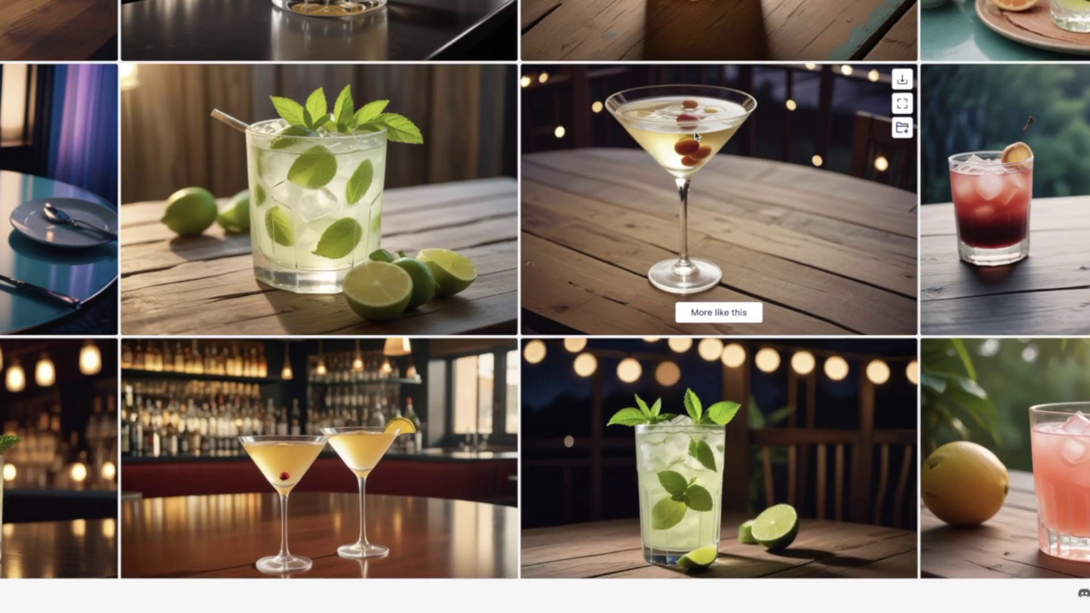
{"action": "scroll", "coordinate": [649, 297], "scroll_direction": "up", "scroll_amount": 2}
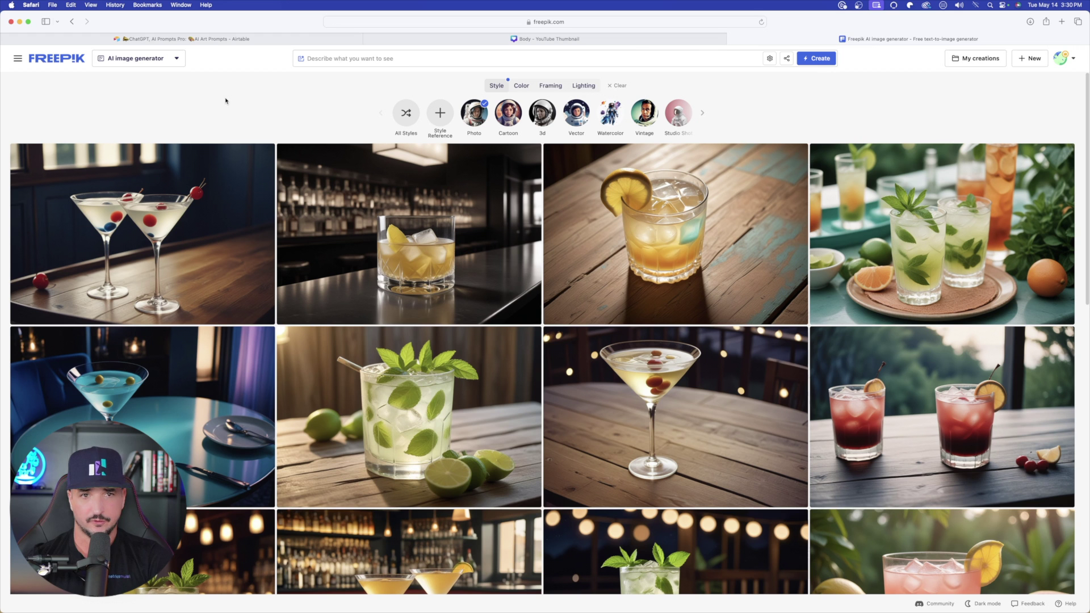
Set the prompt to "Portrait of a (woman | man) in a futuristic city" and generate the images
{"action": "left_click", "coordinate": [373, 59]}
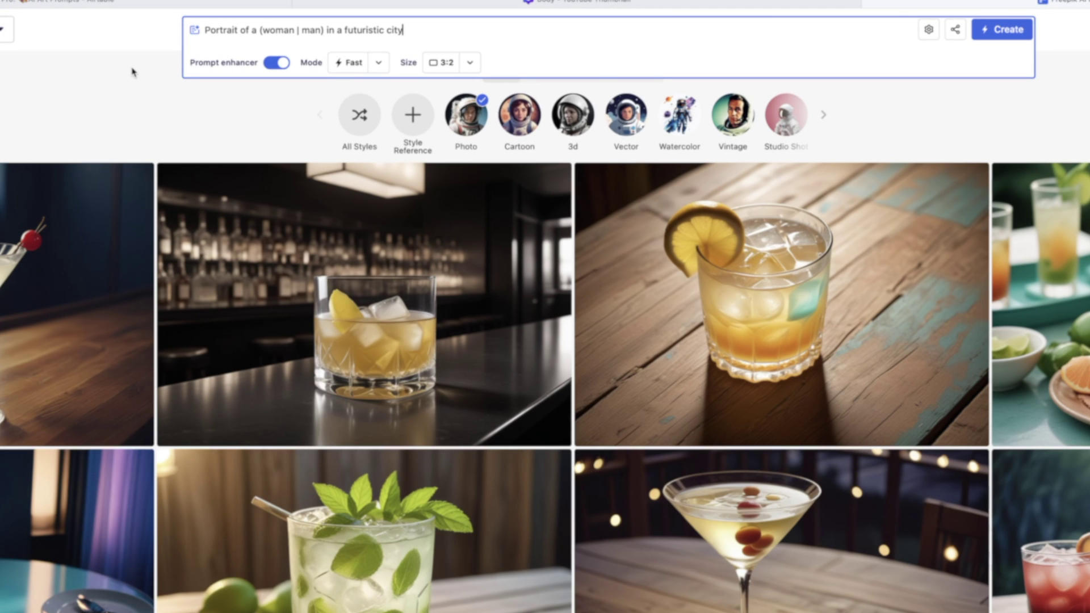
{"action": "left_click", "coordinate": [131, 72]}
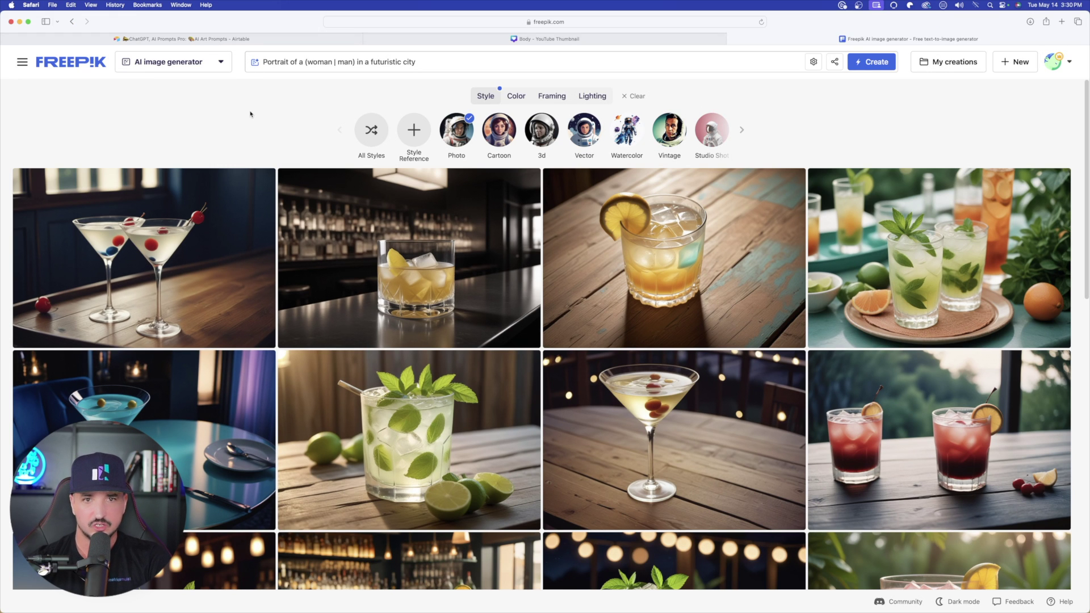
{"action": "left_click", "coordinate": [861, 63]}
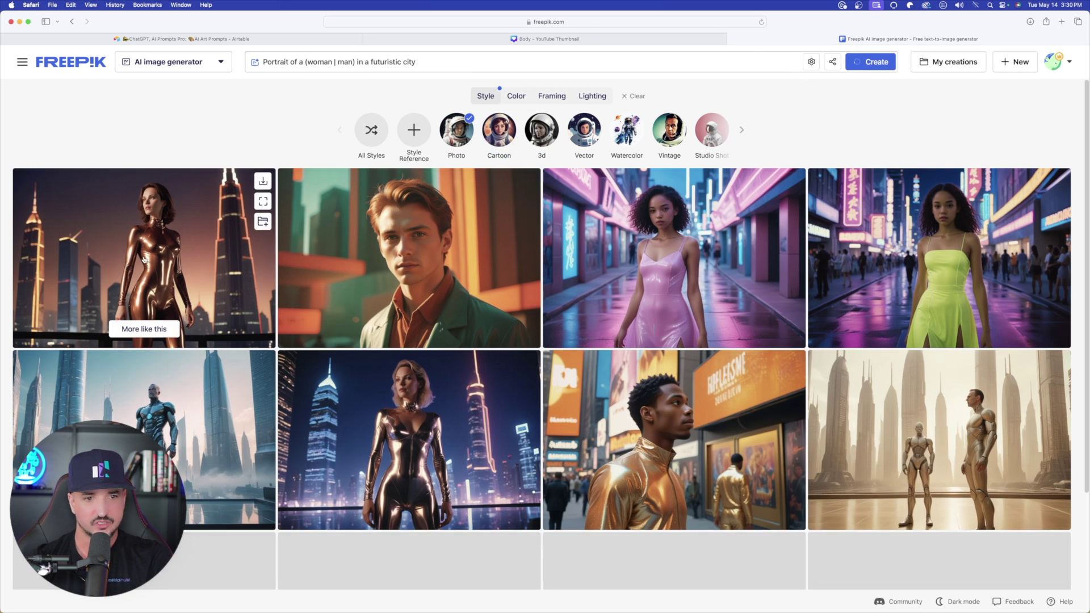
View the woman in the bronze metallic bodysuit enlarged, close the preview, and generate more images like it
{"action": "left_click", "coordinate": [144, 258]}
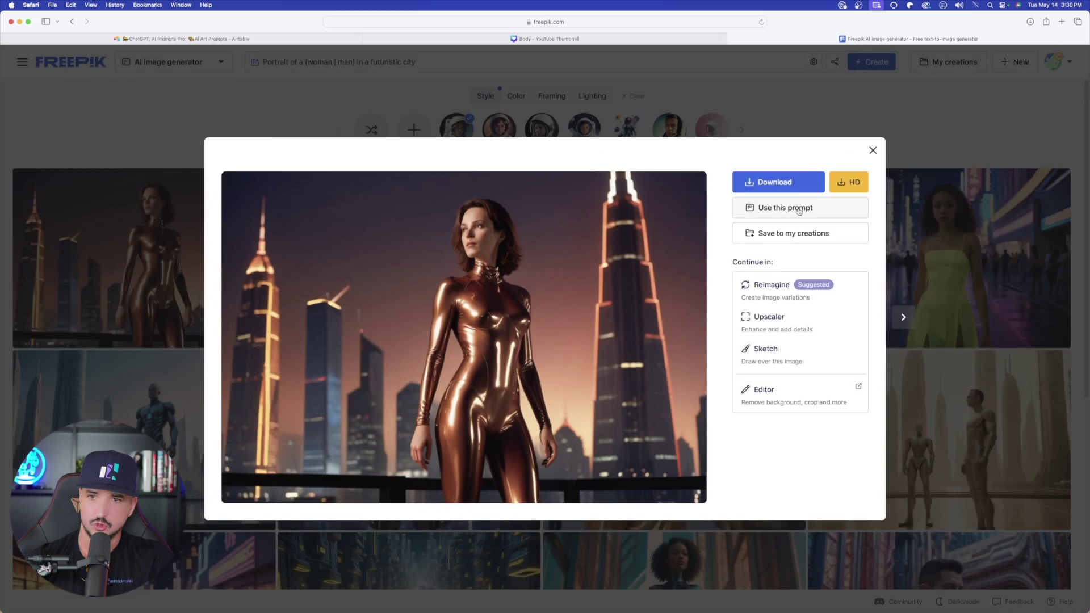
{"action": "left_click", "coordinate": [878, 147]}
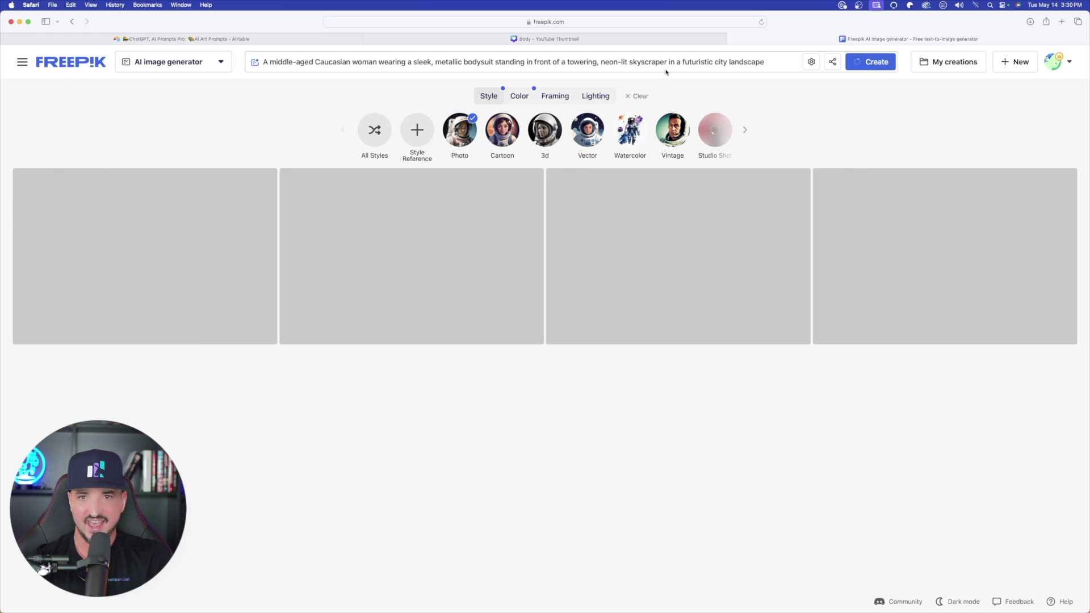
Highlight the full bodysuit prompt to review it, and open the second short-haired woman variation enlarged
{"action": "left_click", "coordinate": [666, 65]}
{"action": "key", "text": "super+a"}
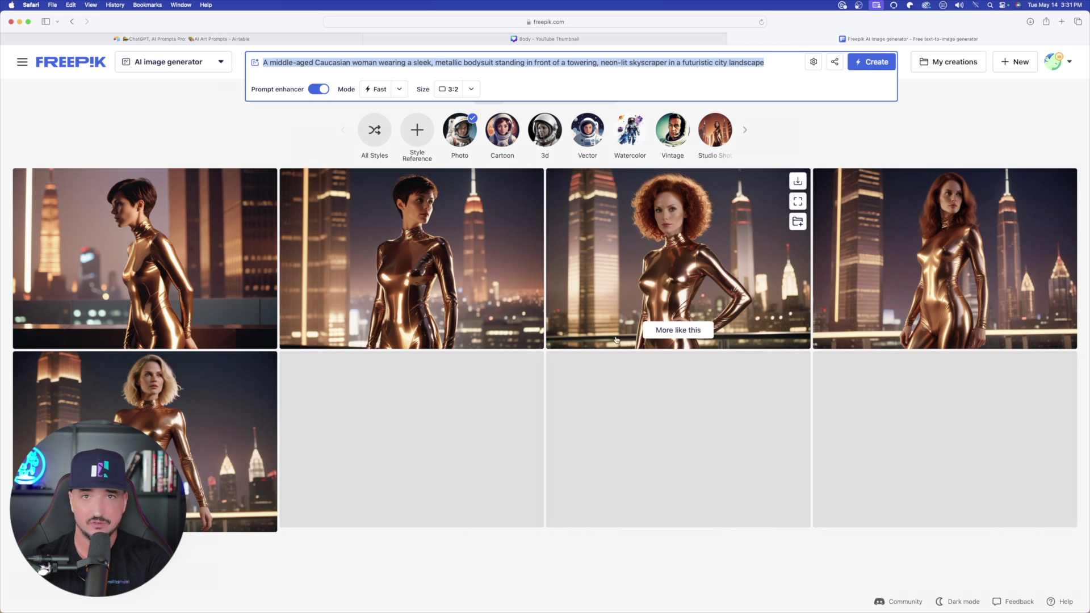
{"action": "left_click", "coordinate": [461, 248]}
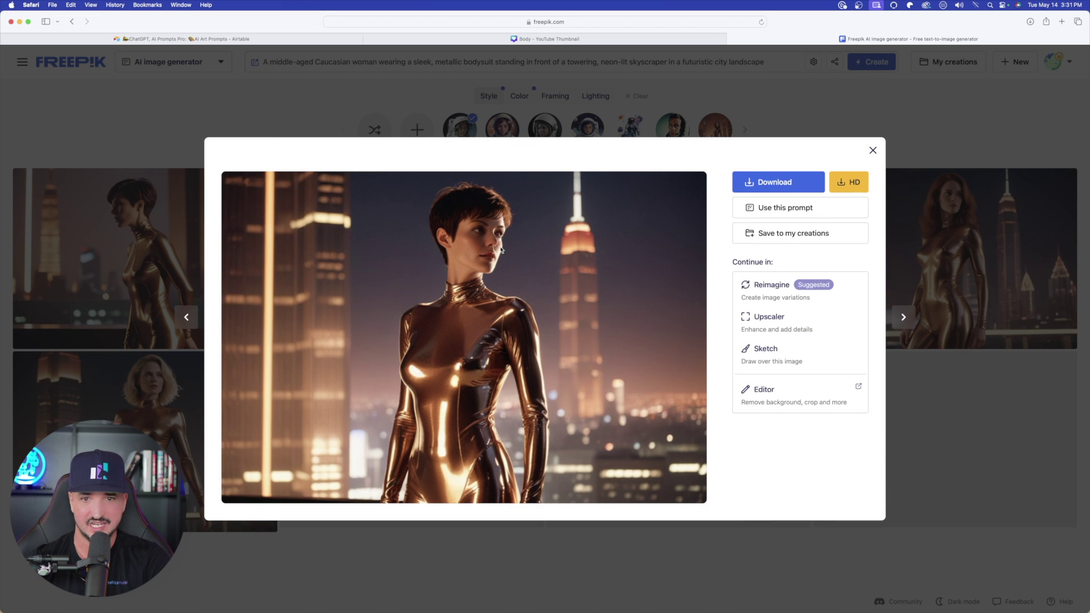
Close the enlarged preview, switch to the Airtable AI Art Prompts table, and browse its Date Added and Gallery views for a reference image
{"action": "left_click", "coordinate": [727, 102]}
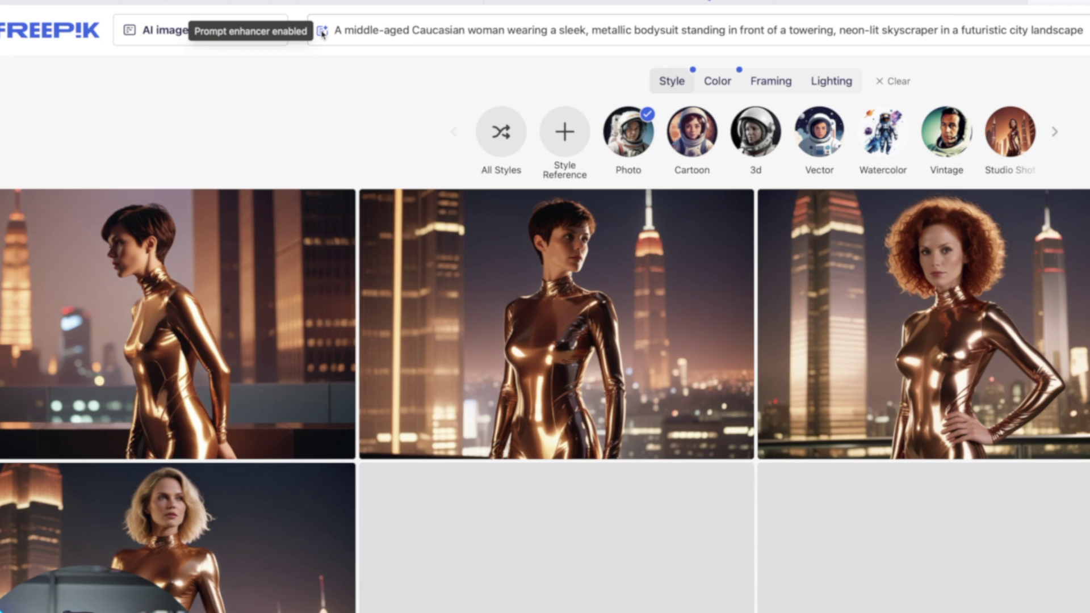
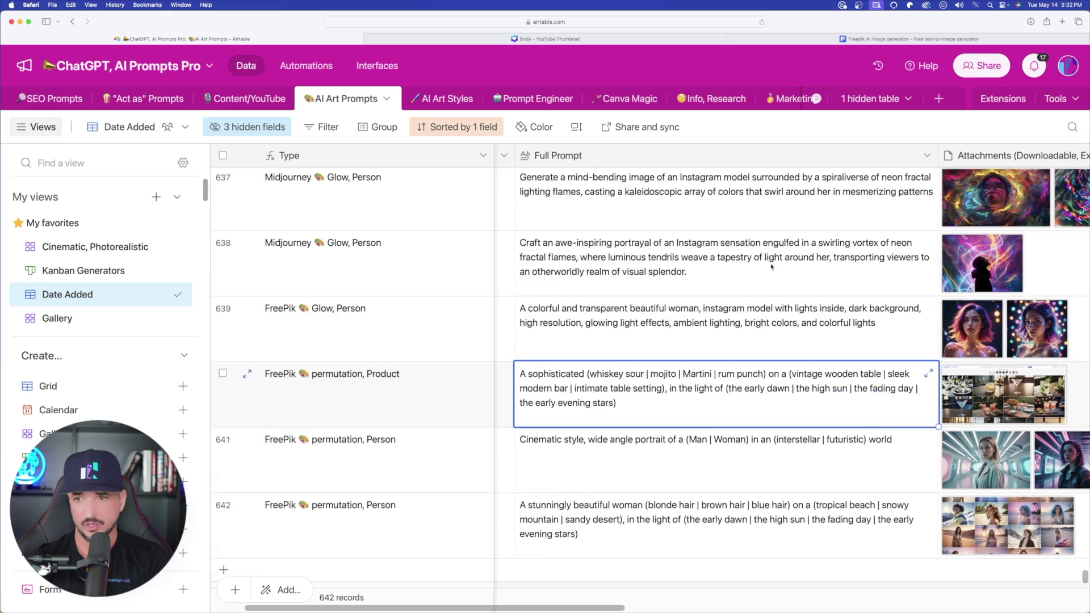
{"action": "scroll", "coordinate": [767, 261], "scroll_direction": "down", "scroll_amount": 5}
{"action": "scroll", "coordinate": [731, 241], "scroll_direction": "right", "scroll_amount": 5}
{"action": "scroll", "coordinate": [731, 241], "scroll_direction": "right", "scroll_amount": 3}
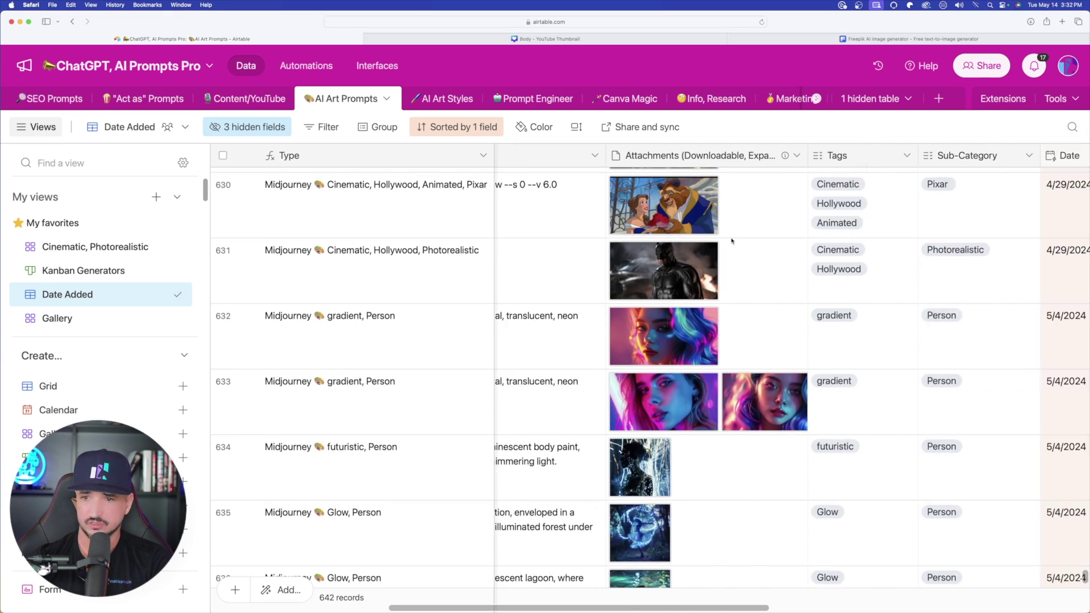
{"action": "scroll", "coordinate": [732, 241], "scroll_direction": "up", "scroll_amount": 8}
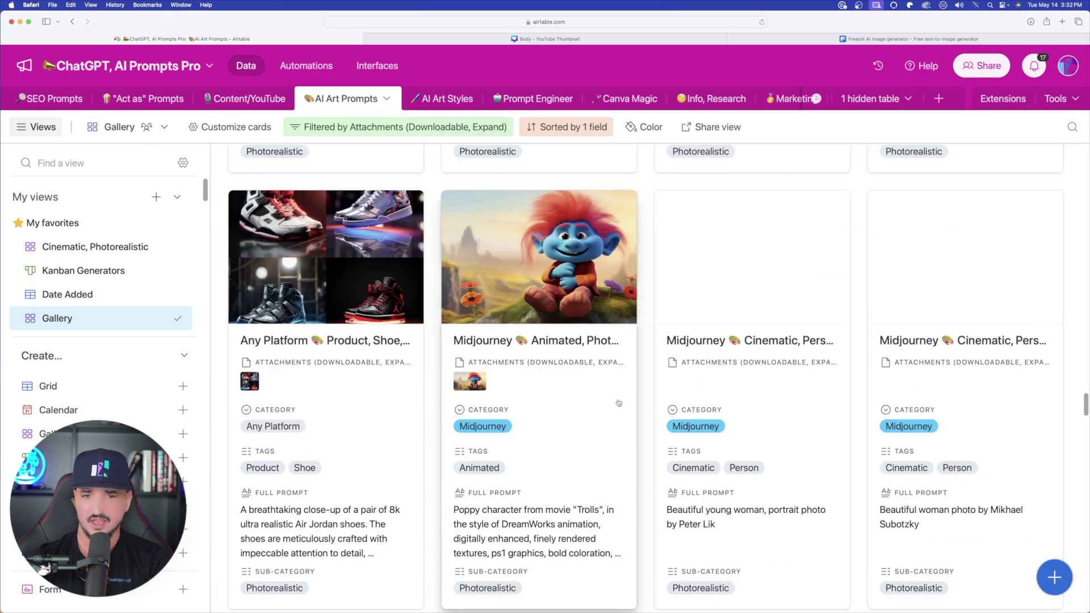
{"action": "scroll", "coordinate": [619, 403], "scroll_direction": "down", "scroll_amount": 7}
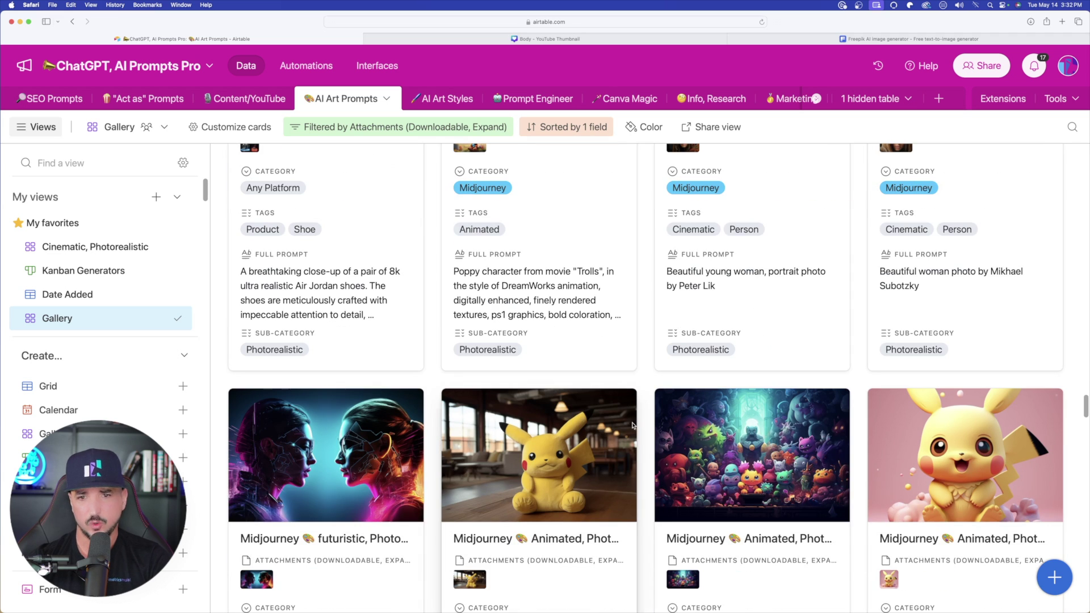
{"action": "scroll", "coordinate": [589, 386], "scroll_direction": "down", "scroll_amount": 1}
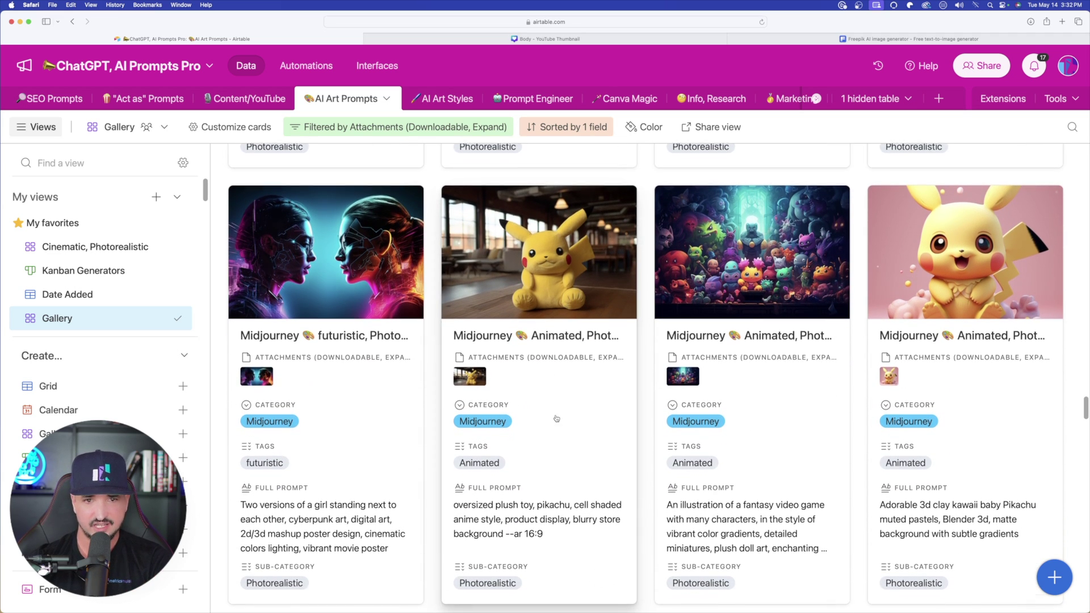
Open the futuristic, Photorealistic Midjourney record showing two facing women, review its prompt, and download the attached image
{"action": "left_click", "coordinate": [400, 334]}
{"action": "left_click", "coordinate": [410, 341]}
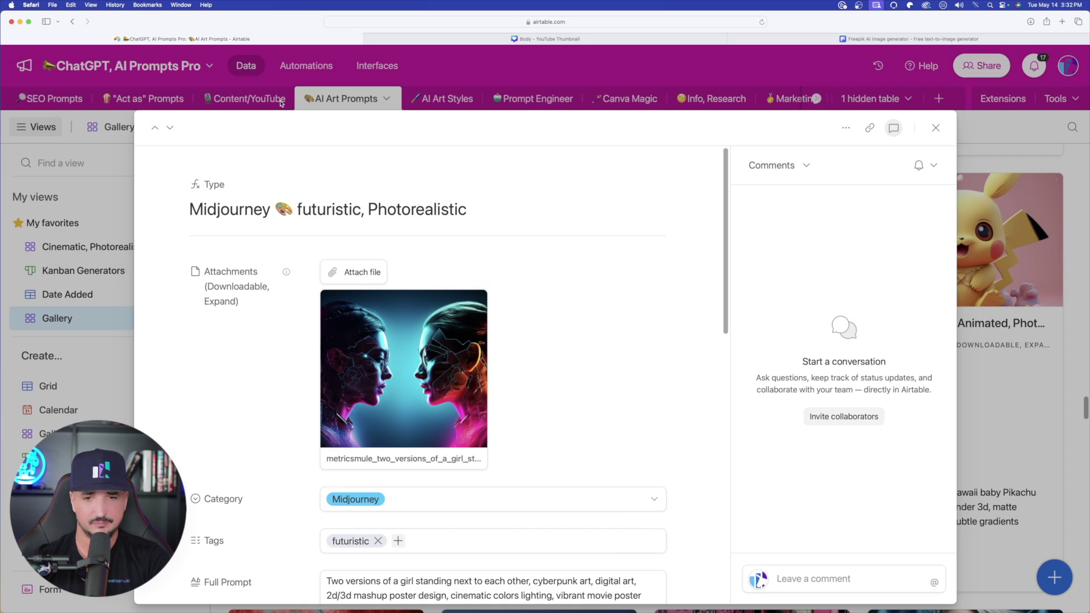
{"action": "left_click", "coordinate": [282, 104]}
{"action": "scroll", "coordinate": [350, 436], "scroll_direction": "down", "scroll_amount": 4}
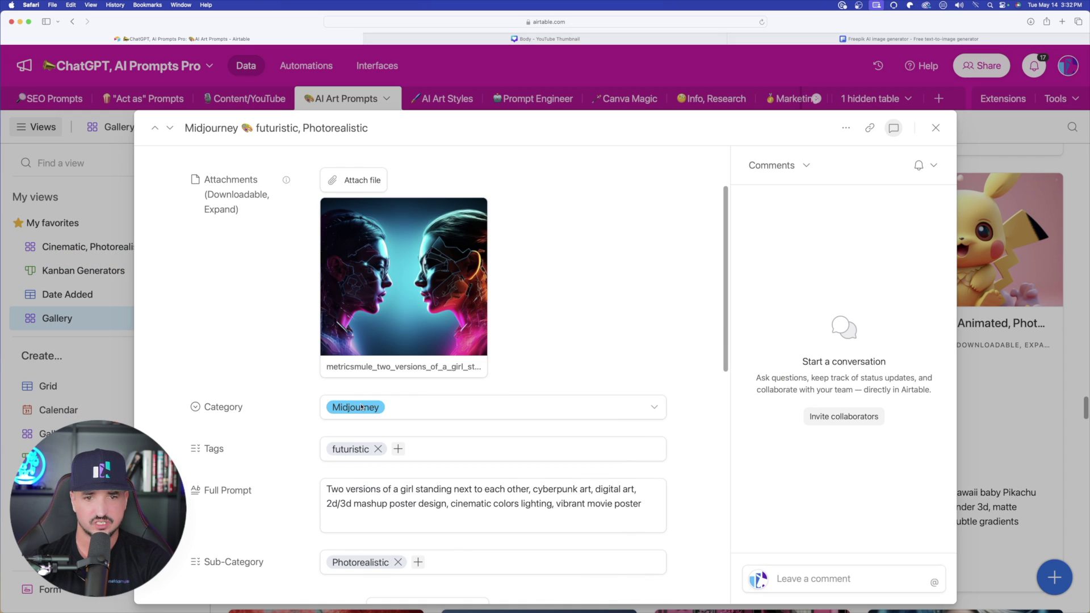
{"action": "left_click", "coordinate": [433, 277]}
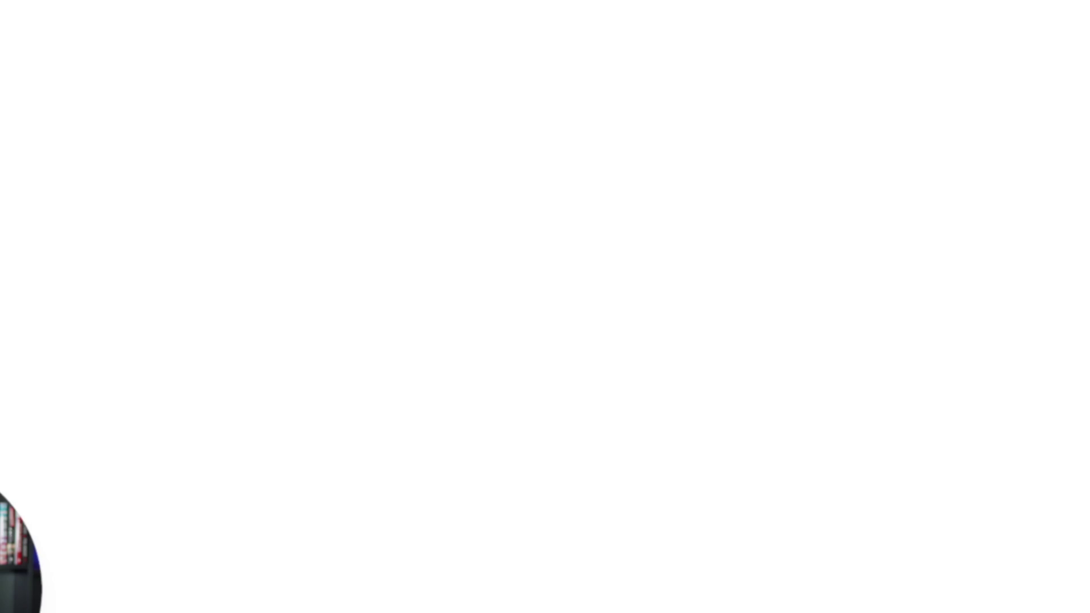
{"action": "left_click", "coordinate": [802, 166]}
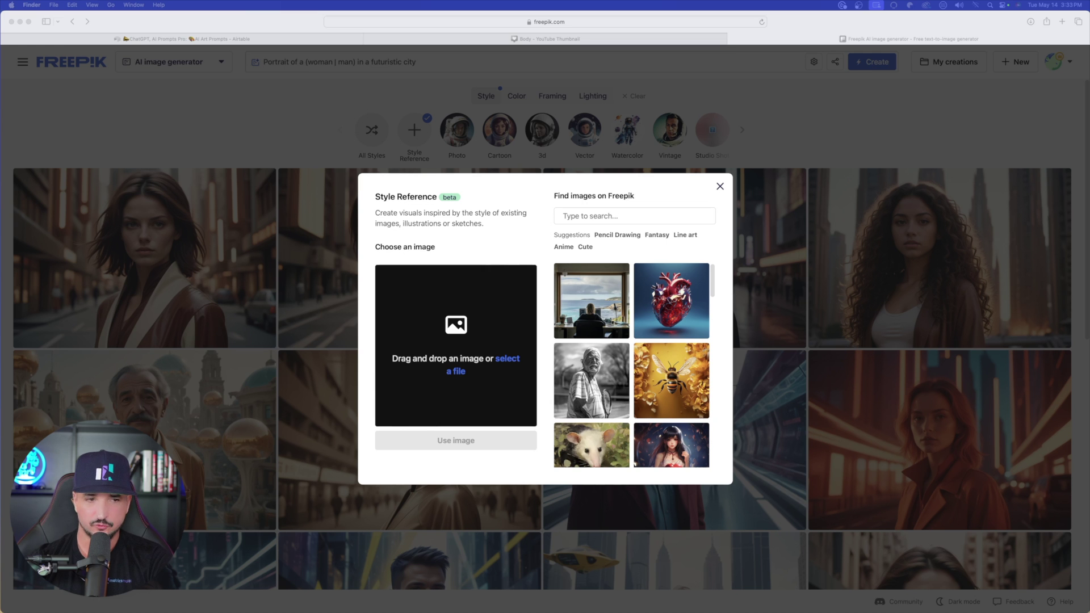
In Freepik's image generator, add the downloaded image of the two facing women as the style reference
{"action": "left_click_drag", "start_coordinate": [0, 160], "coordinate": [442, 336]}
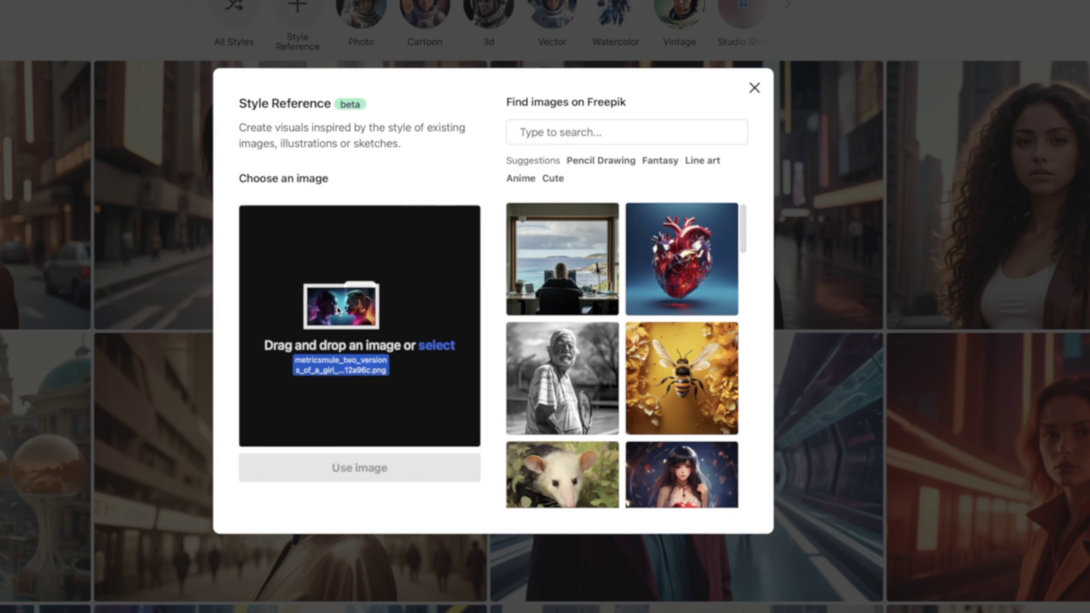
{"action": "left_click_drag", "start_coordinate": [336, 309], "coordinate": [336, 310]}
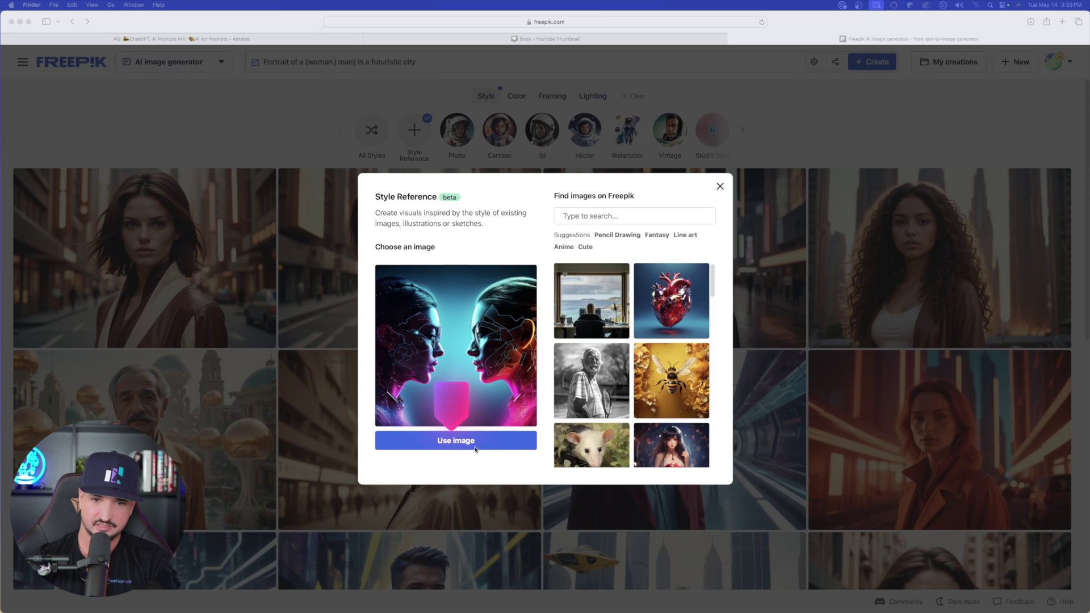
{"action": "left_click", "coordinate": [492, 444]}
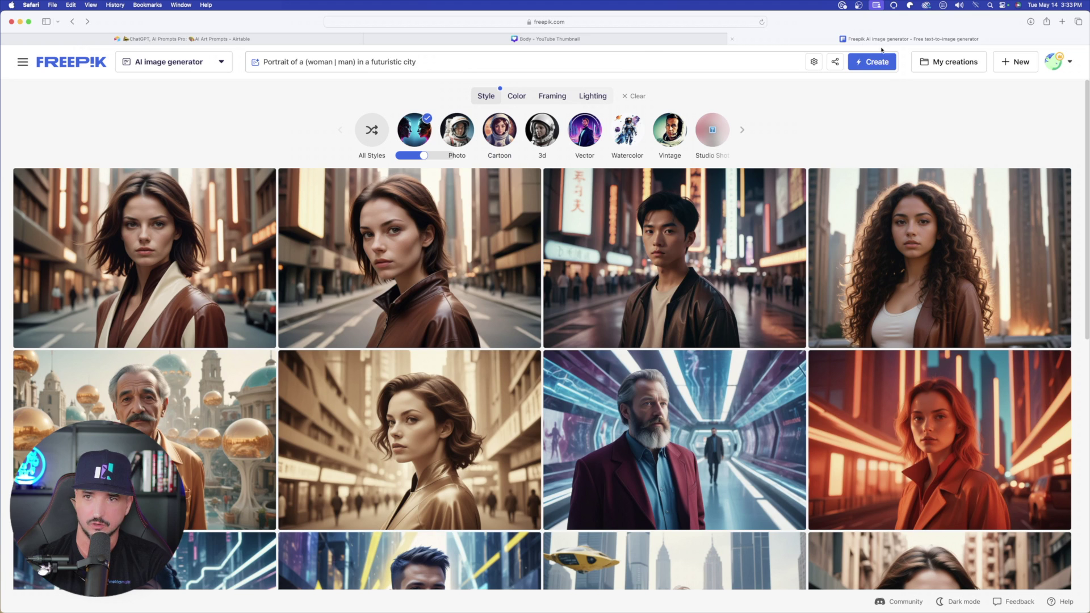
Generate the "Portrait of a (woman | man) in a futuristic city" images with the style reference and look through the results
{"action": "left_click", "coordinate": [877, 61]}
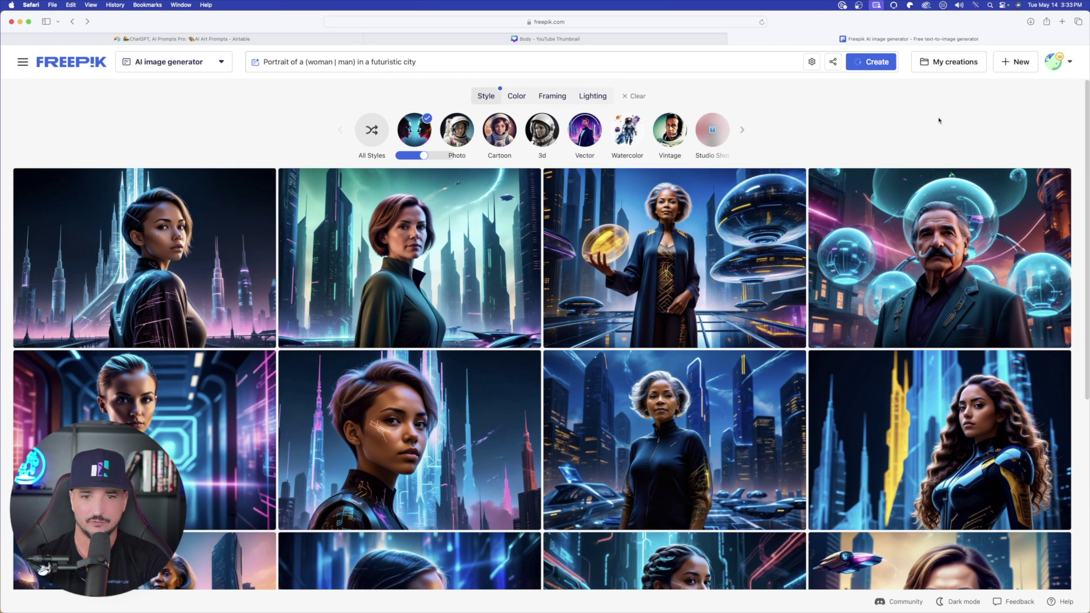
{"action": "scroll", "coordinate": [804, 224], "scroll_direction": "down", "scroll_amount": 3}
{"action": "scroll", "coordinate": [806, 222], "scroll_direction": "down", "scroll_amount": 2}
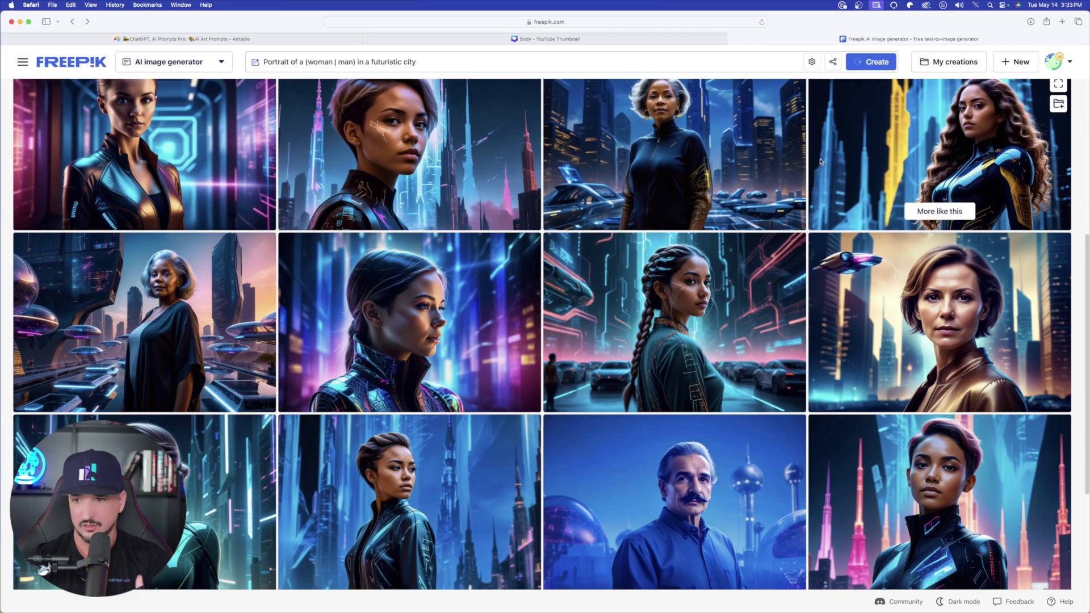
{"action": "scroll", "coordinate": [819, 183], "scroll_direction": "down", "scroll_amount": 1}
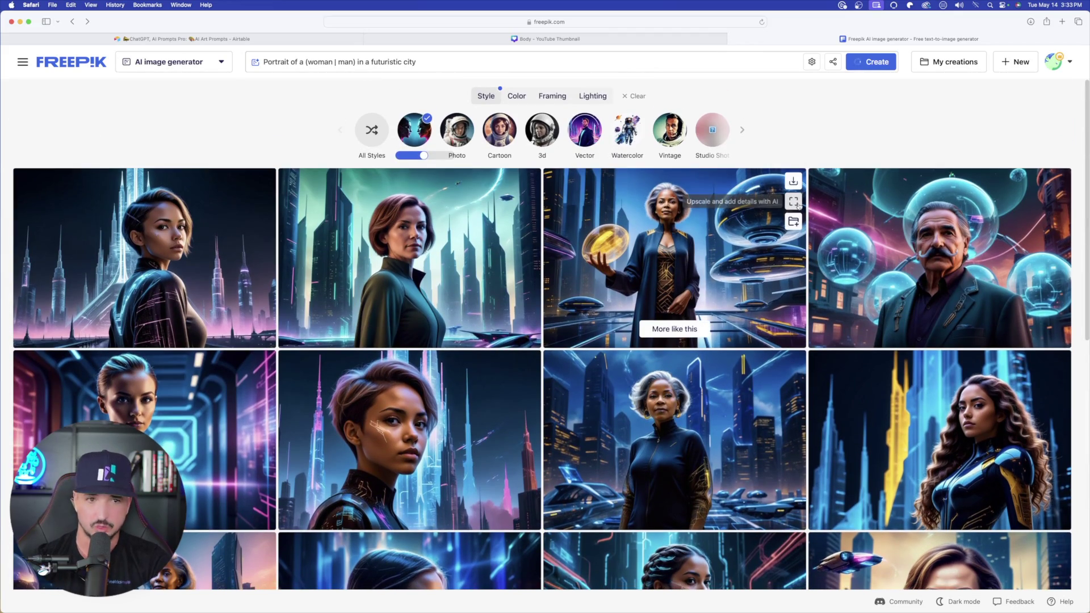